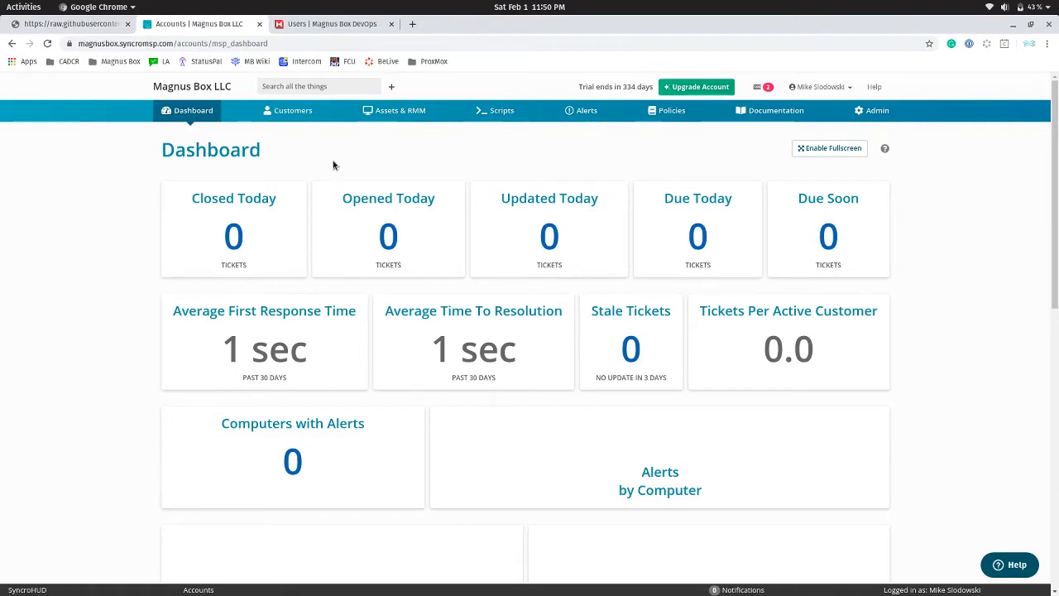
# Step: Review the Magnus Box username and password custom fields on the Magnus Box Dev 1, Magnus Box Dev 2 and Magnus Box LLC customer records
pyautogui.click(294, 116)
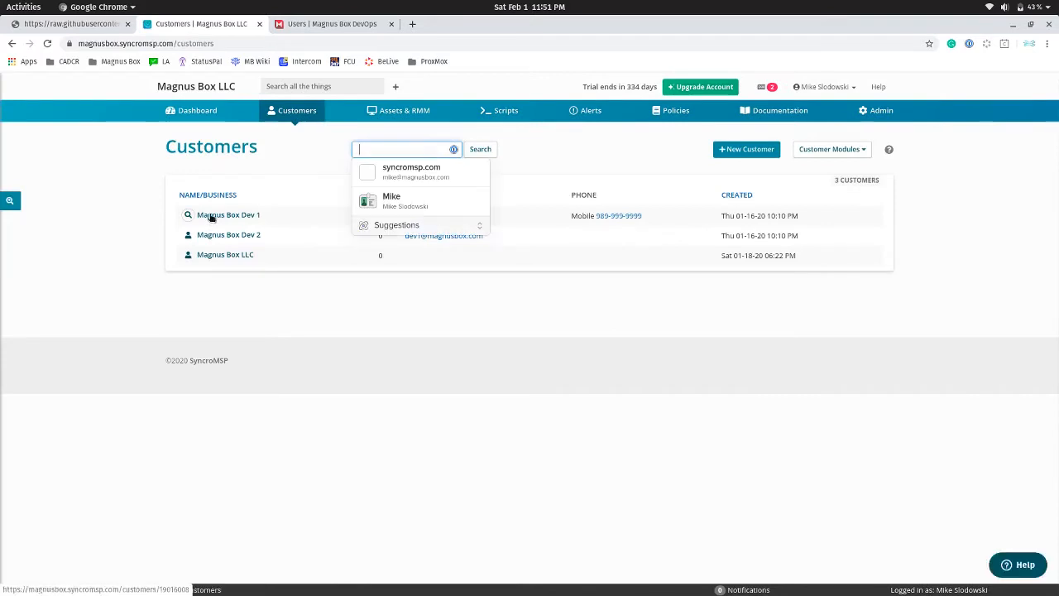
pyautogui.click(228, 217)
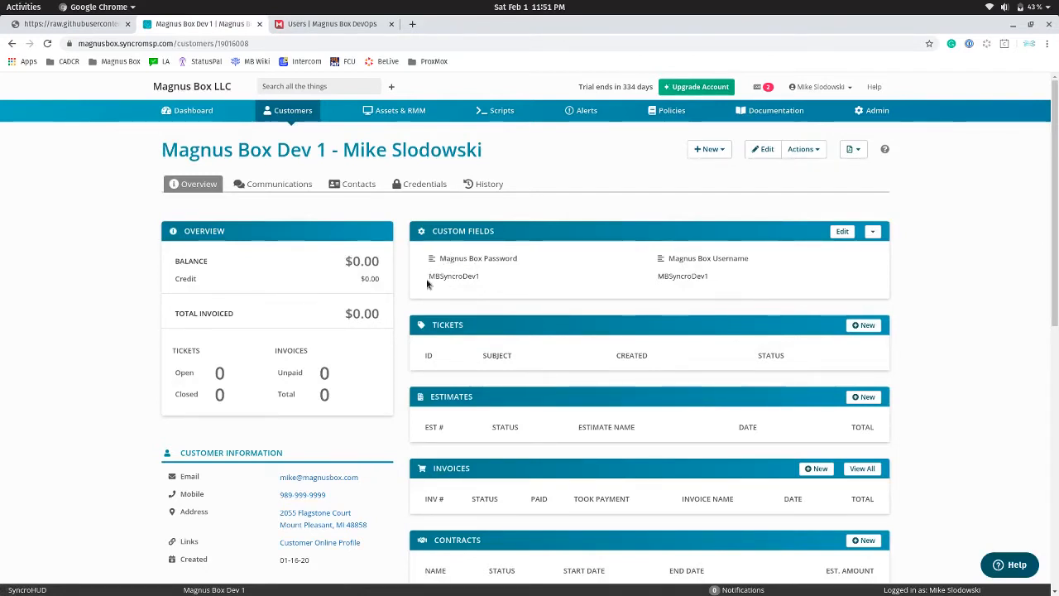
pyautogui.hotkey('alt', 'Left')
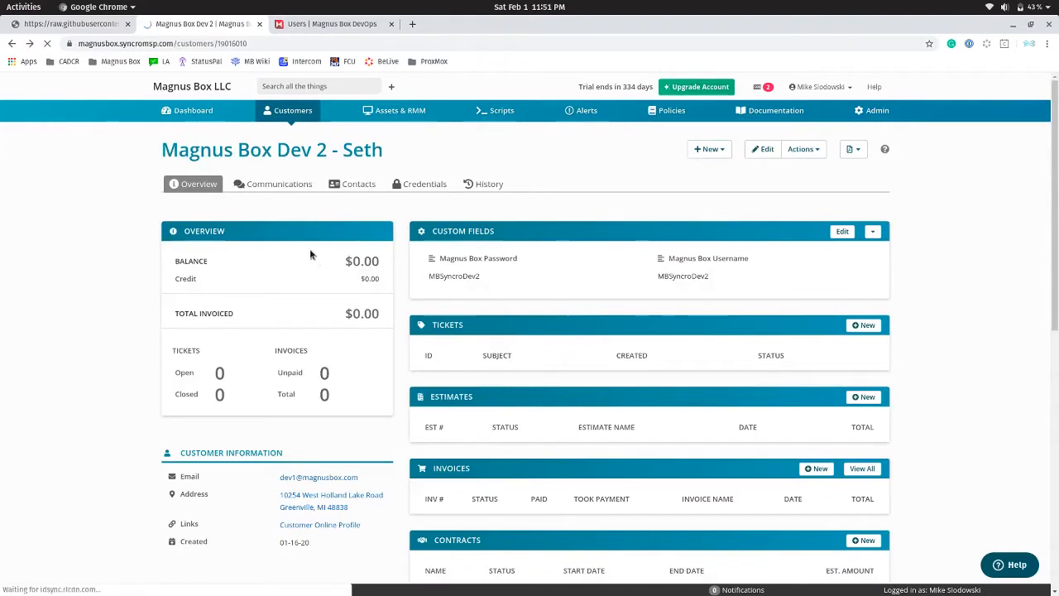
pyautogui.hotkey('alt', 'Left')
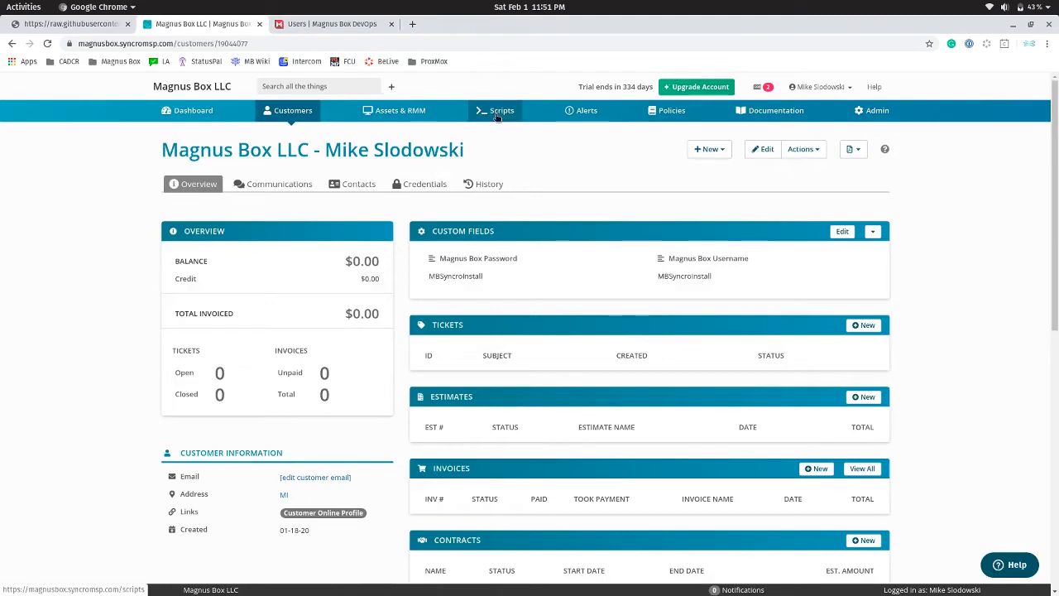
# Step: Start a new PowerShell script named "Magnus Box - Silent Install" and mark it as a favorite
pyautogui.click(497, 115)
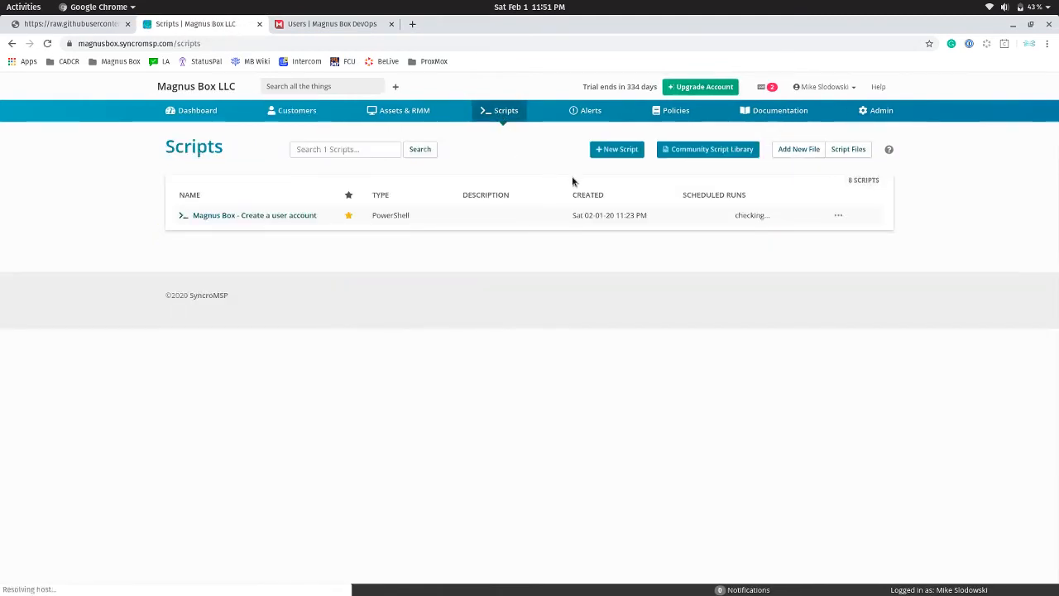
pyautogui.click(617, 149)
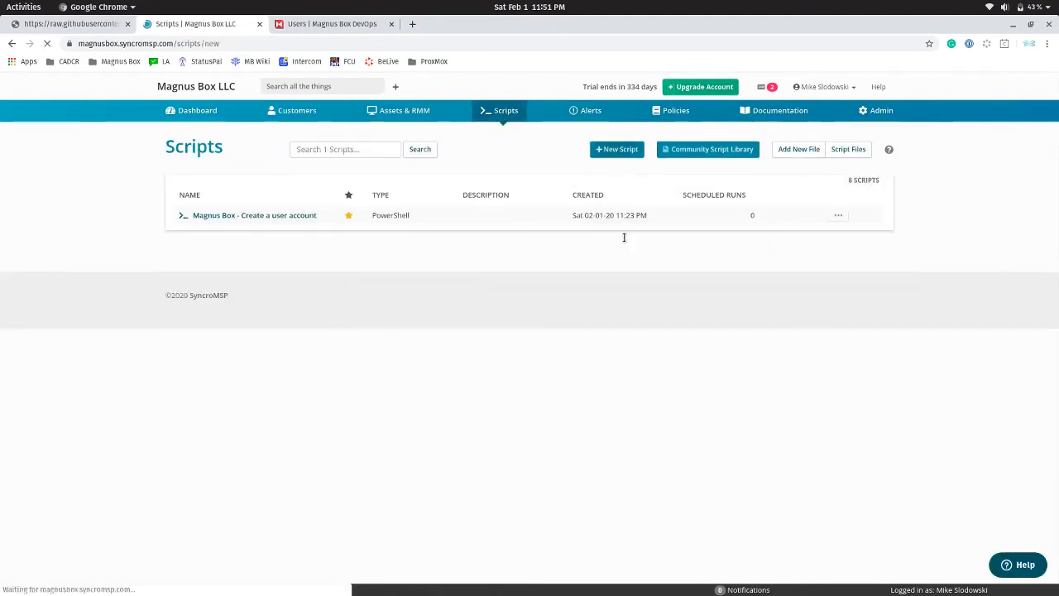
pyautogui.click(313, 189)
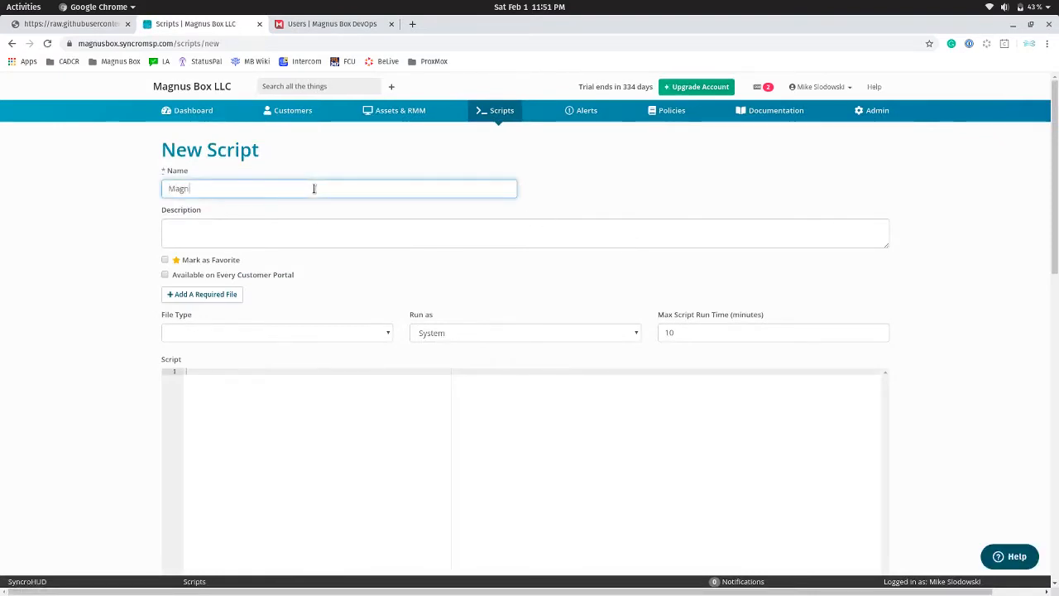
pyautogui.write('Magnus Box - Silent install')
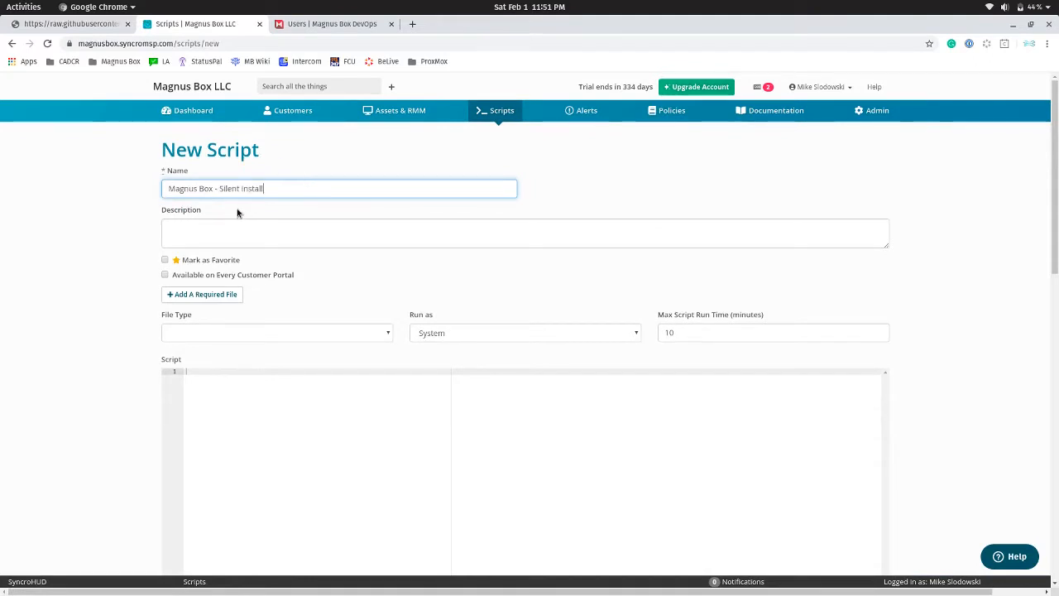
pyautogui.click(199, 262)
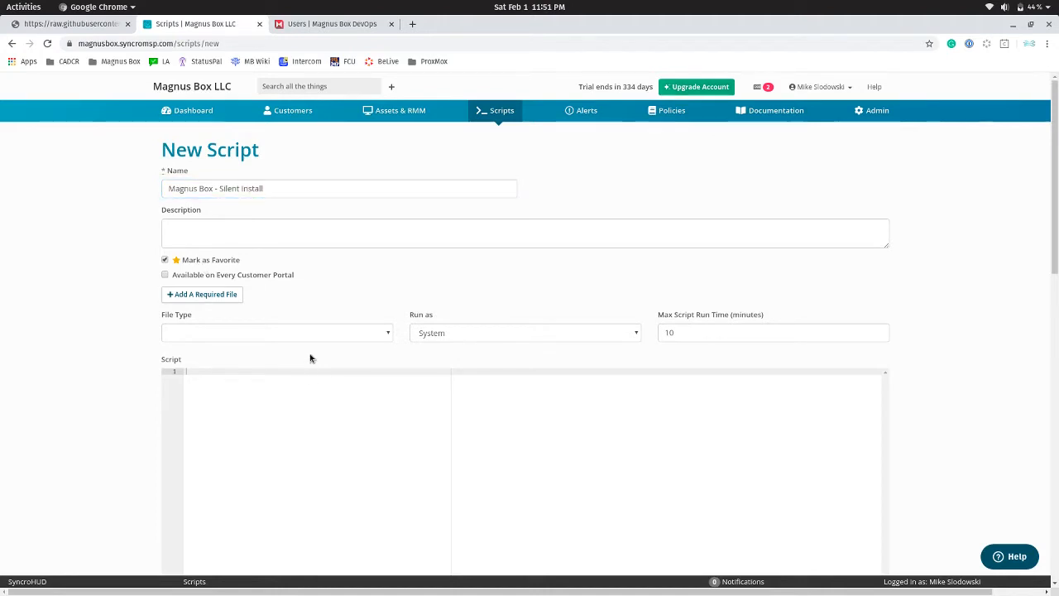
pyautogui.click(226, 334)
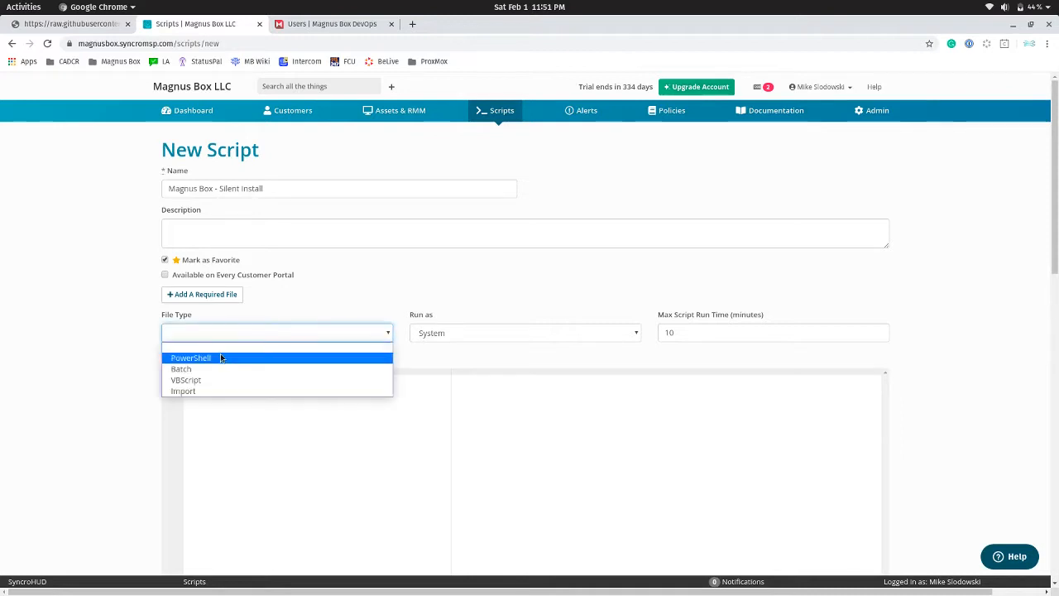
pyautogui.click(220, 357)
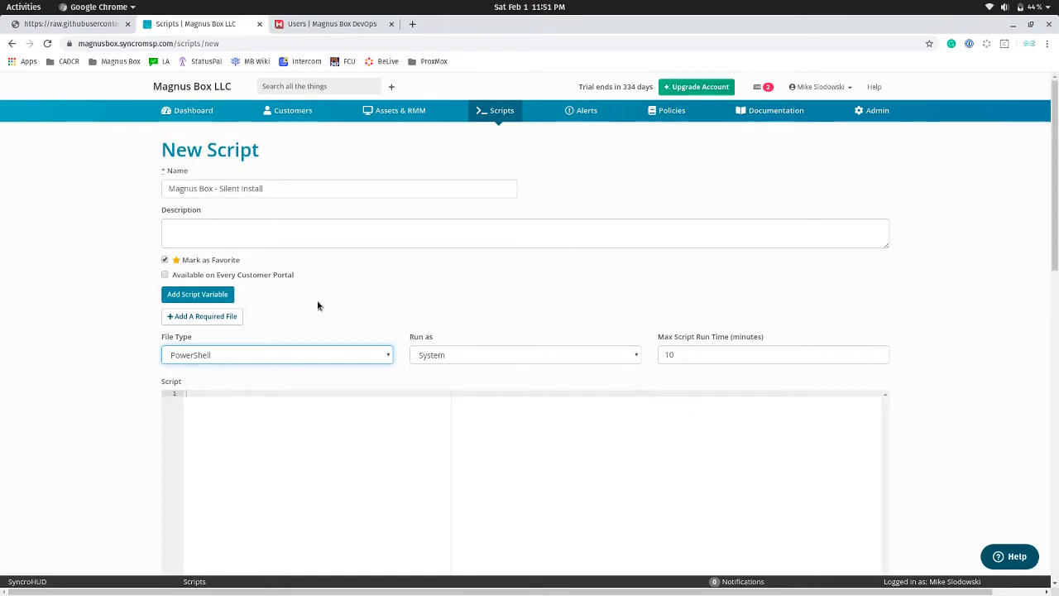
# Step: Add a platform script variable named mbu with the value {{customer_custom_field_magnus_box_username}}
pyautogui.click(213, 296)
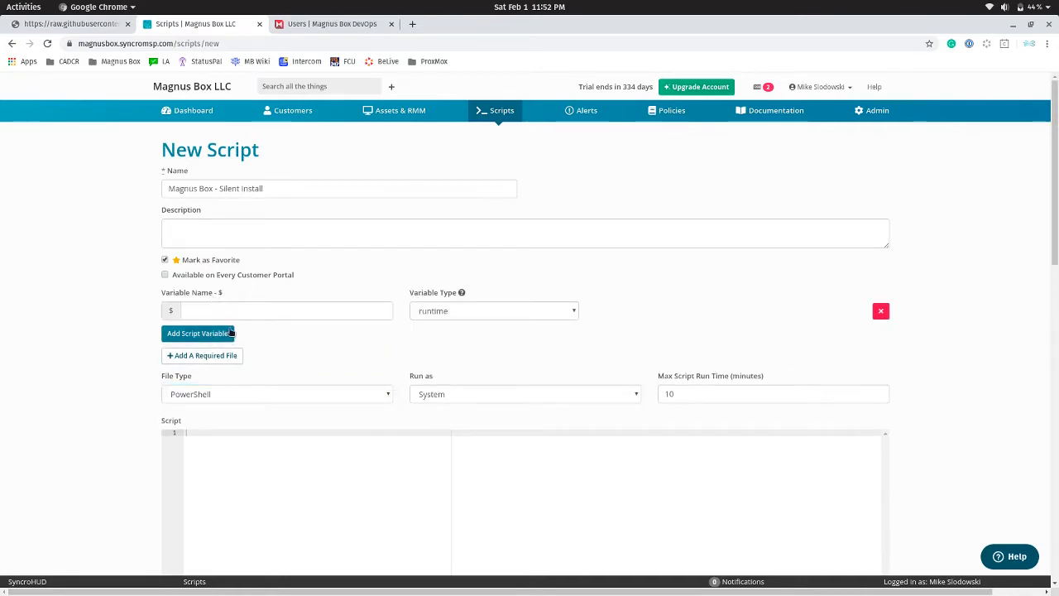
pyautogui.click(213, 309)
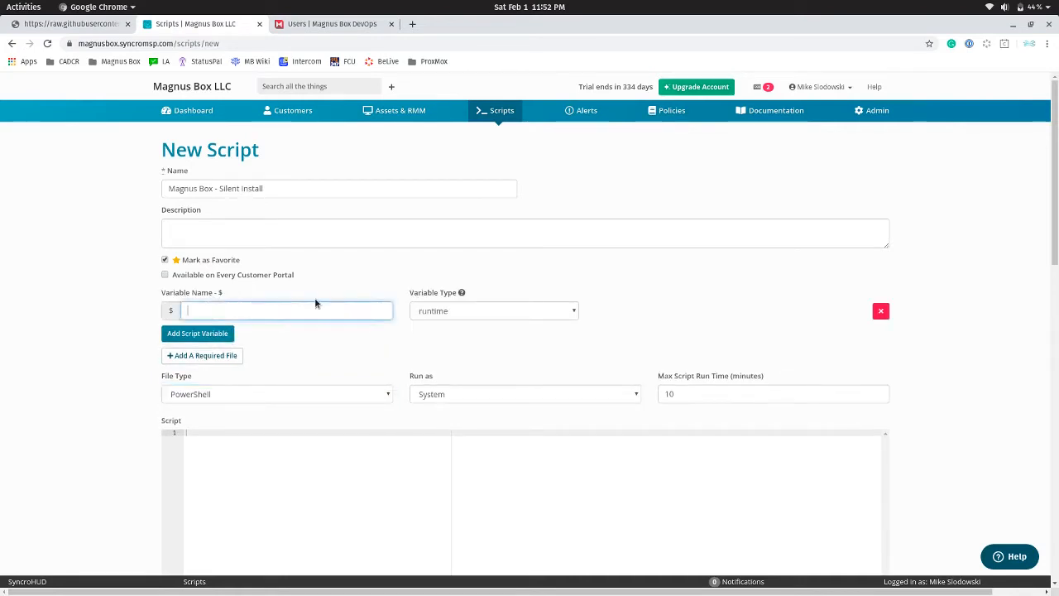
pyautogui.write('mbu')
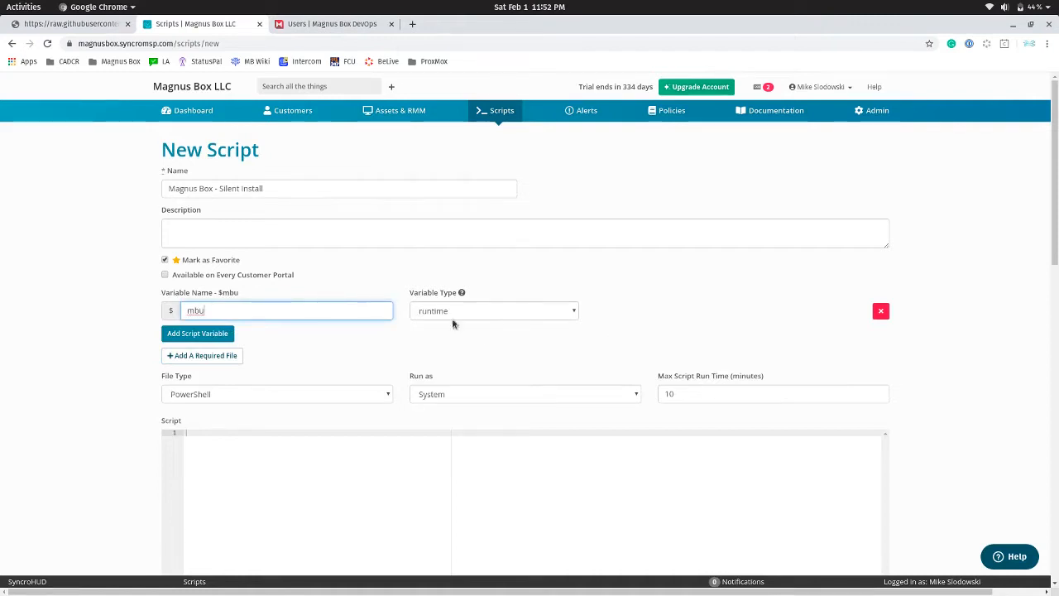
pyautogui.click(478, 312)
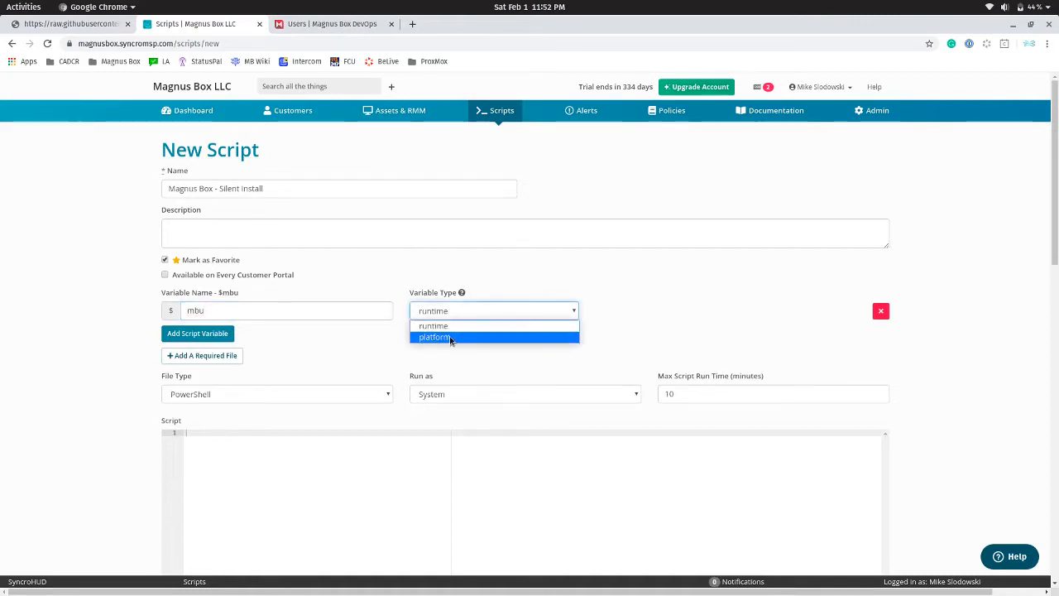
pyautogui.click(451, 338)
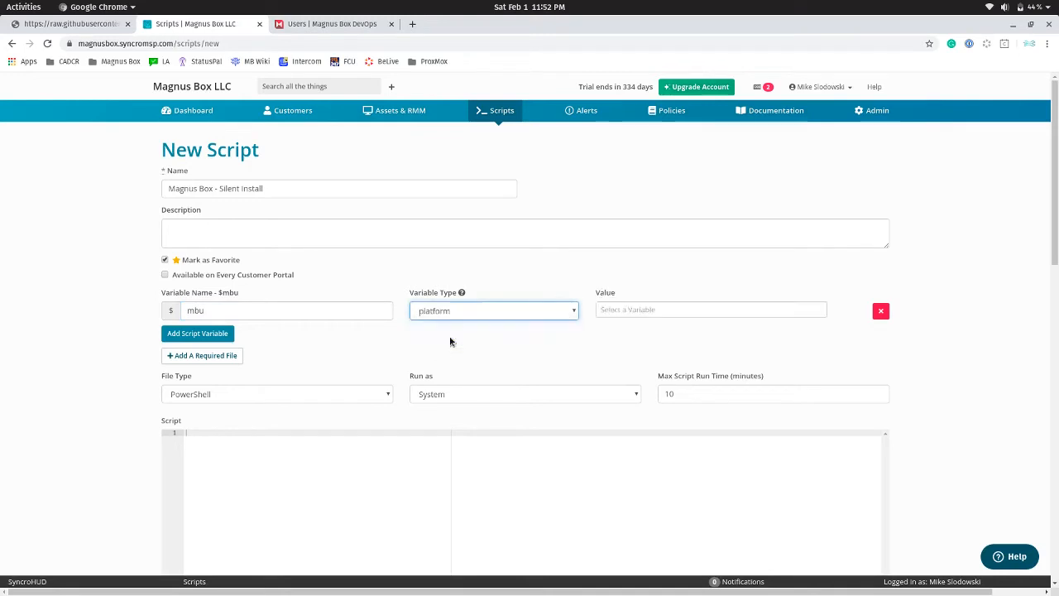
pyautogui.click(731, 311)
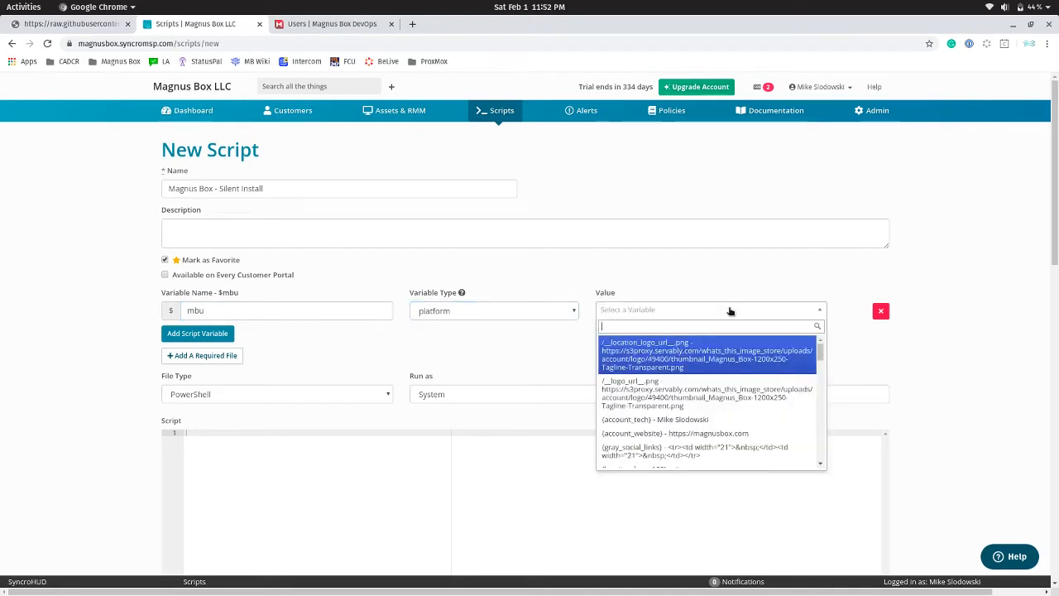
pyautogui.write('magnus')
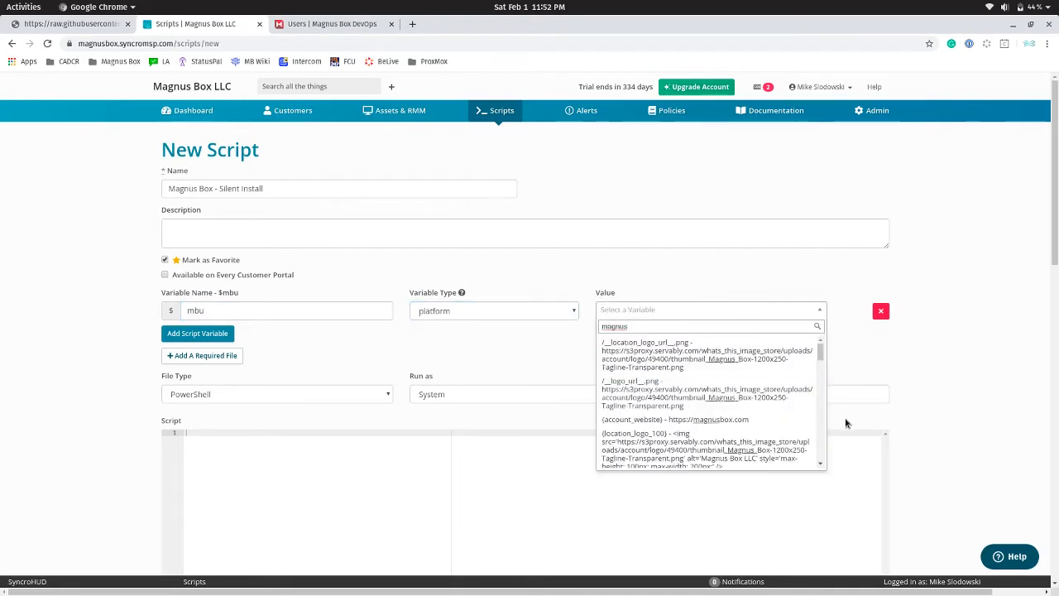
pyautogui.moveTo(819, 354); pyautogui.dragTo(821, 405)
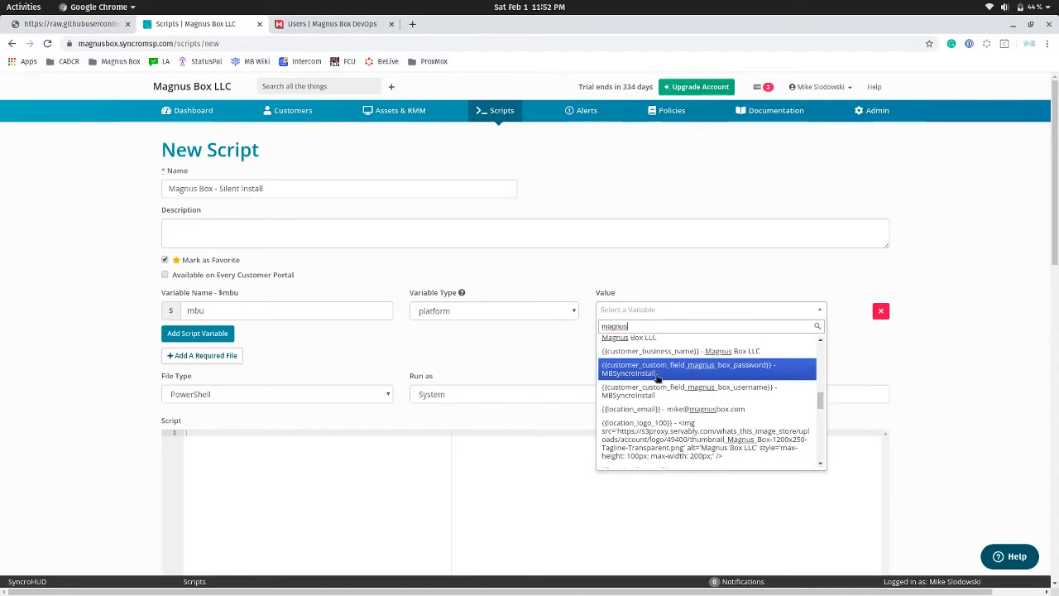
pyautogui.click(697, 399)
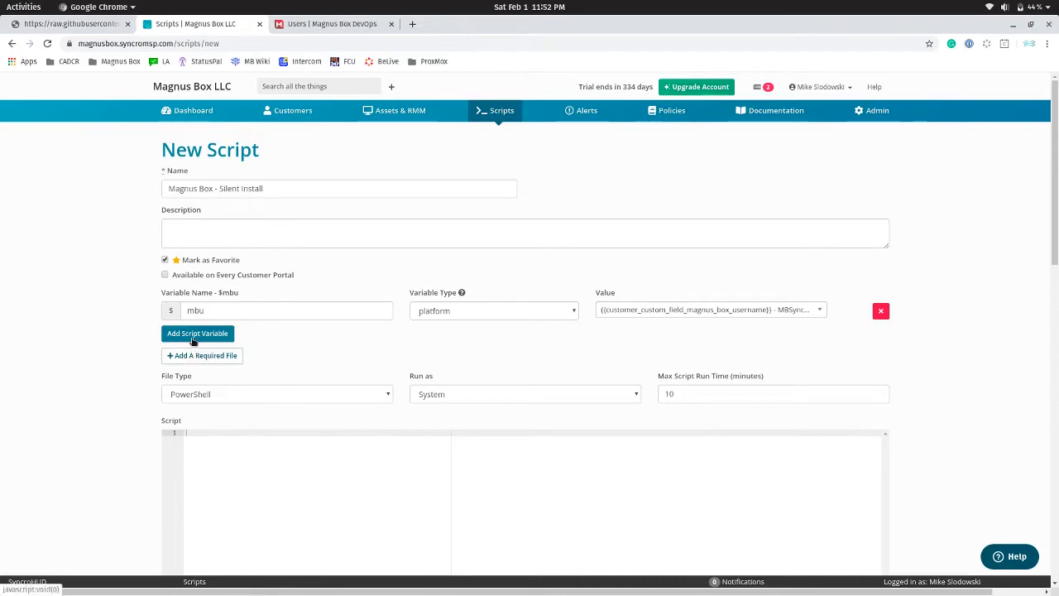
# Step: Add a second platform script variable named mbp with the value {{customer_custom_field_magnus_box_password}}
pyautogui.click(193, 334)
pyautogui.click(269, 348)
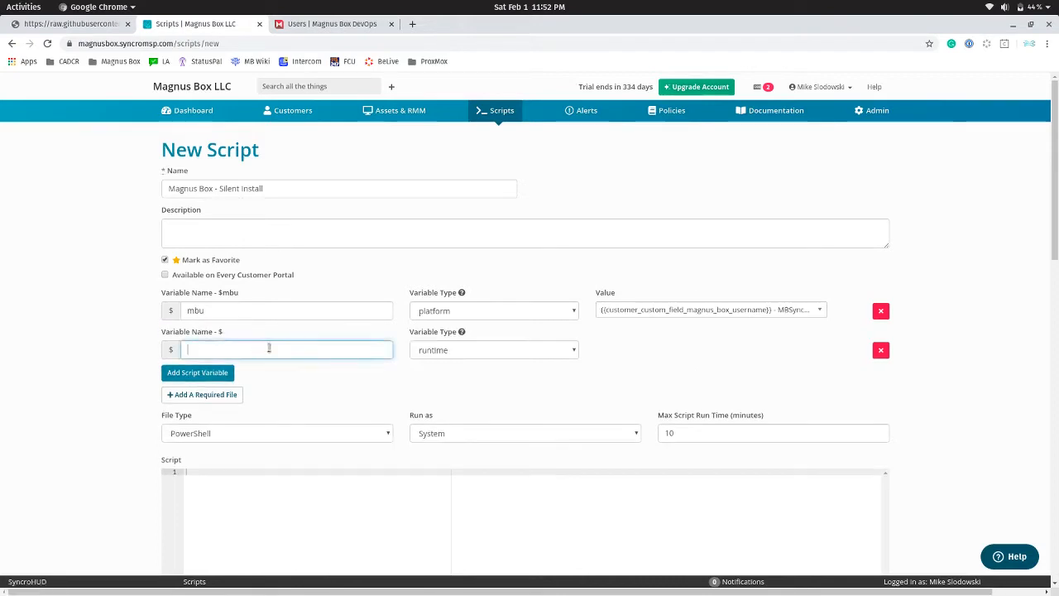
pyautogui.write('mbp')
pyautogui.click(539, 357)
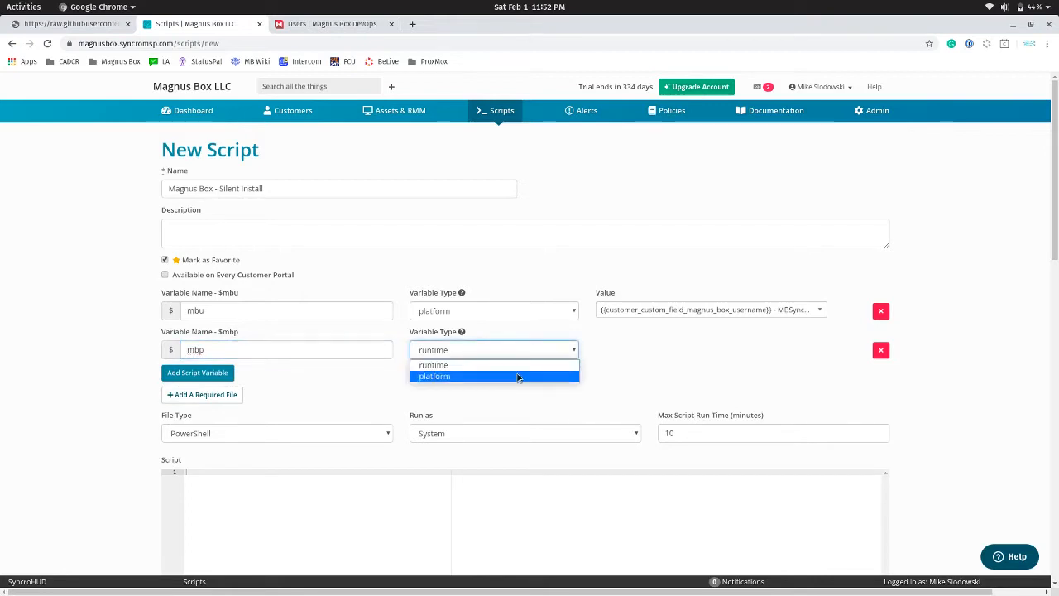
pyautogui.click(521, 373)
pyautogui.click(647, 350)
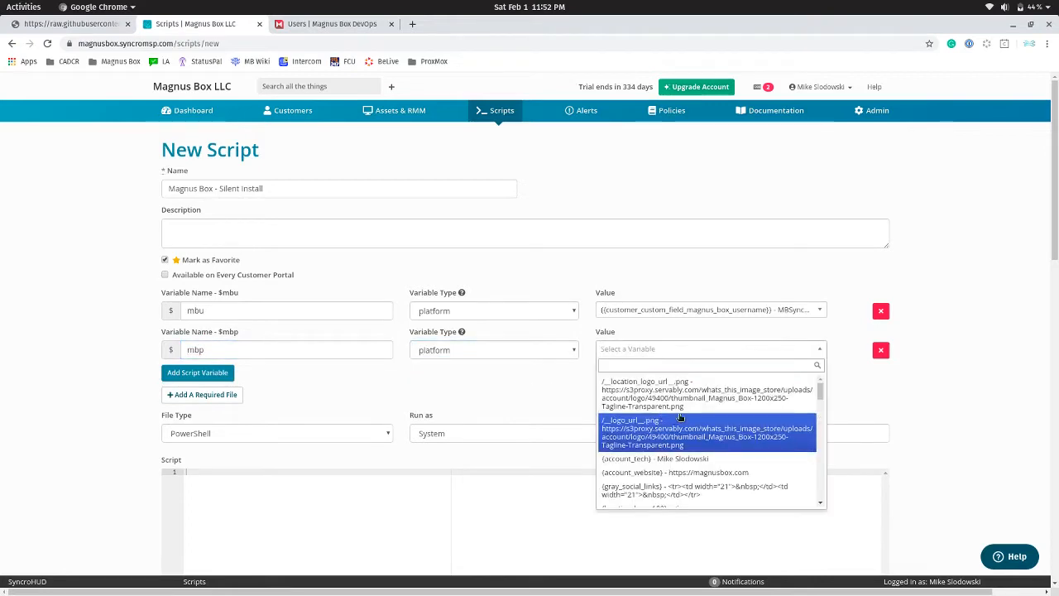
pyautogui.write('magnus')
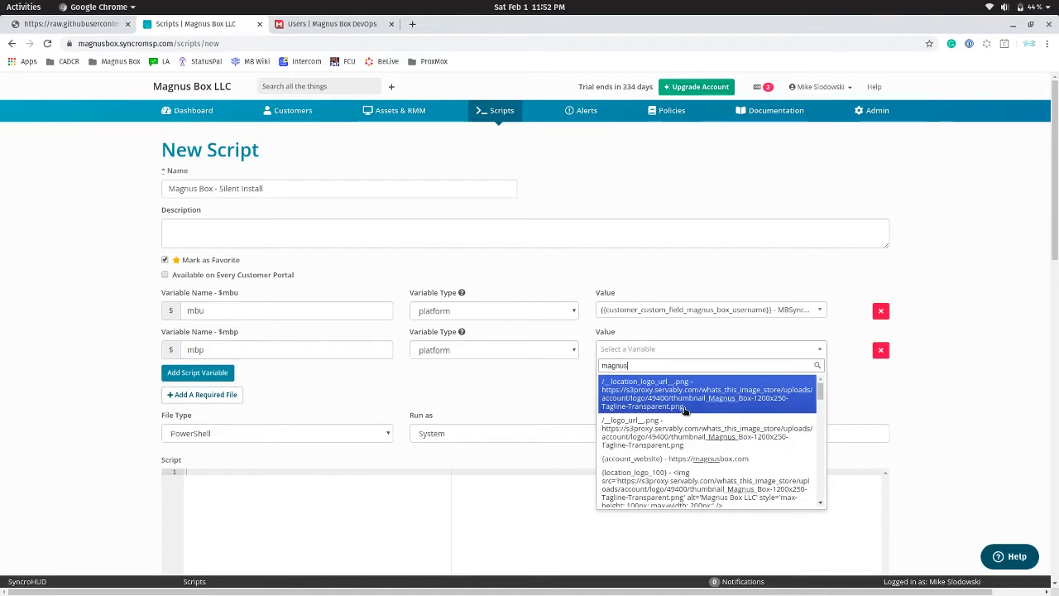
pyautogui.moveTo(820, 388); pyautogui.dragTo(820, 434)
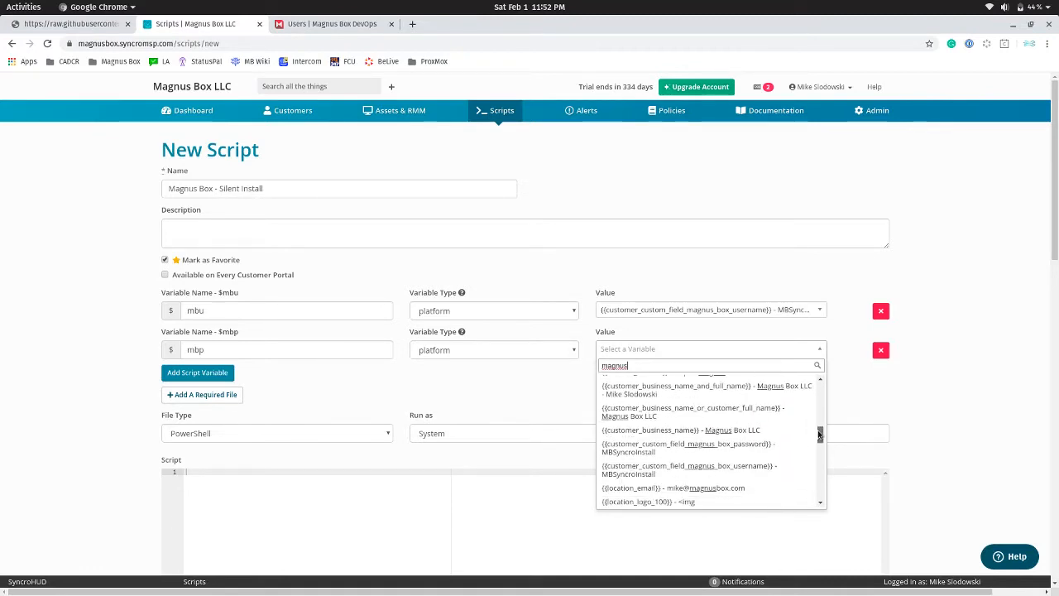
pyautogui.moveTo(820, 435); pyautogui.dragTo(685, 435)
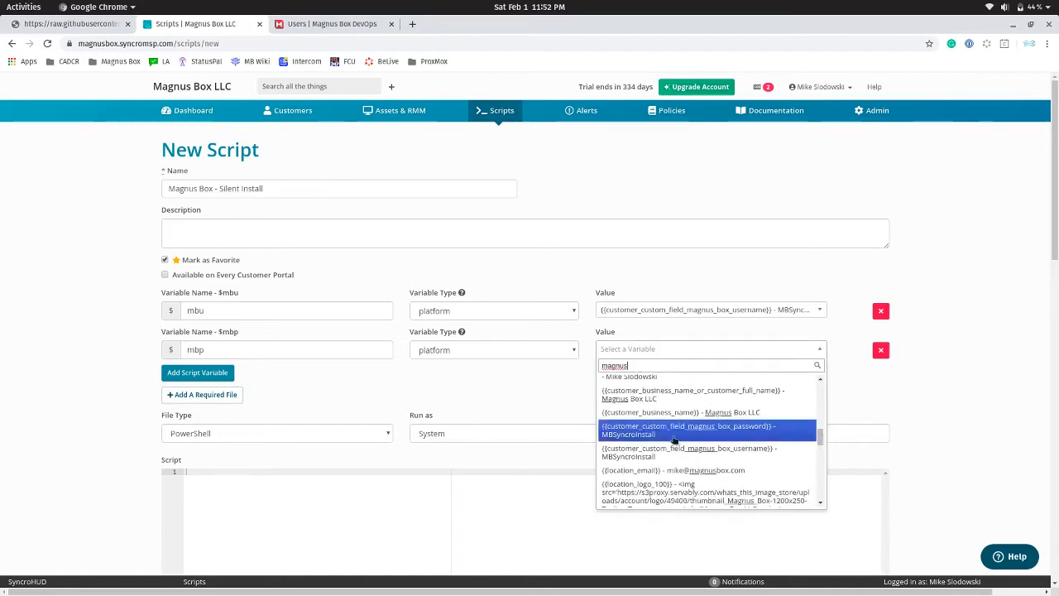
pyautogui.click(683, 431)
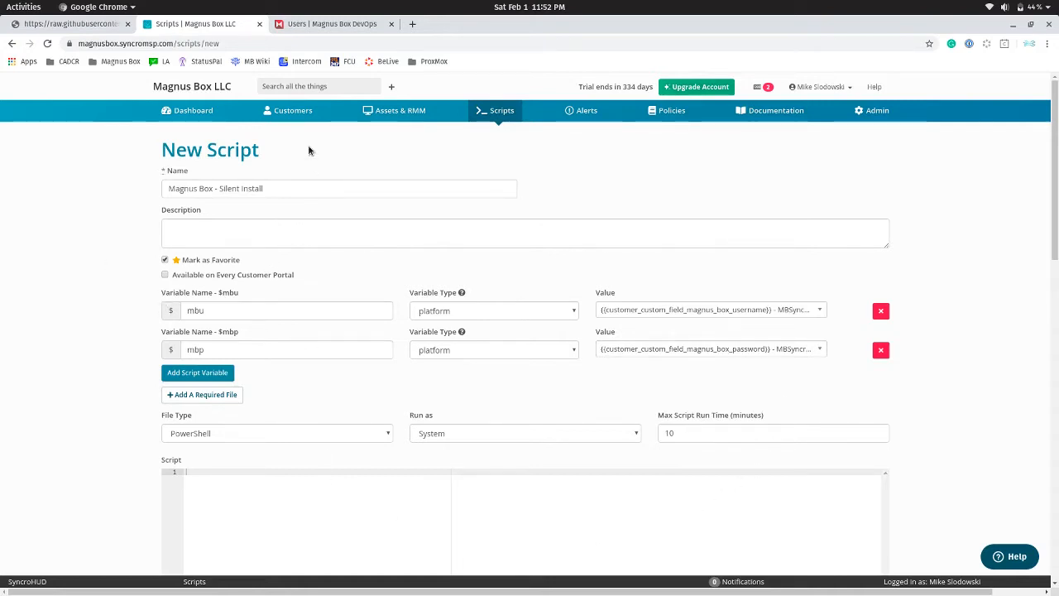
# Step: Switch to GitHub and open the Syncro-Rmm repository from the home page
pyautogui.click(91, 26)
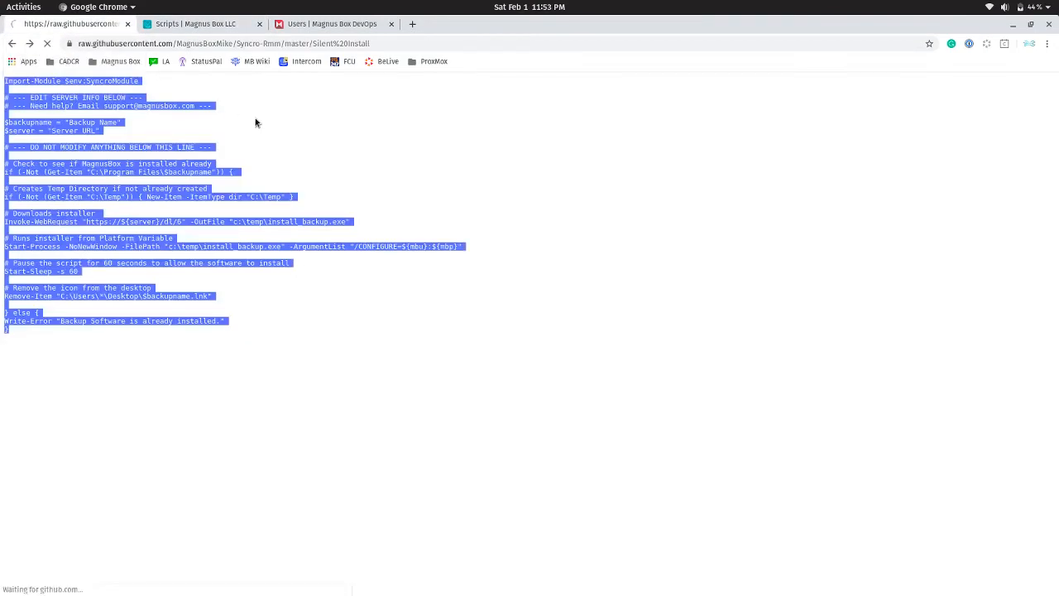
pyautogui.scroll(2, 622, 287)
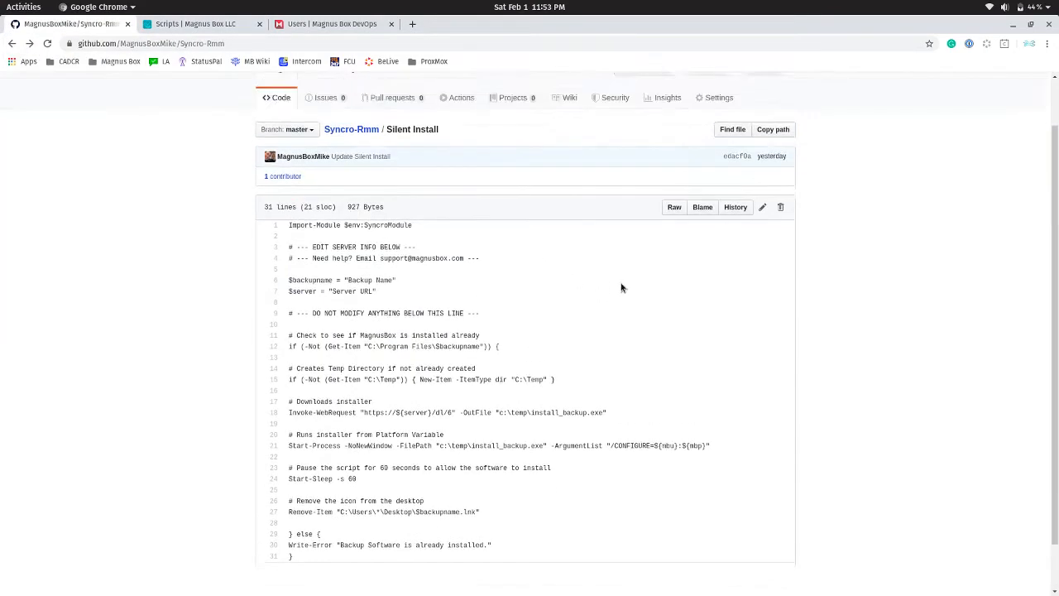
pyautogui.scroll(1, 620, 286)
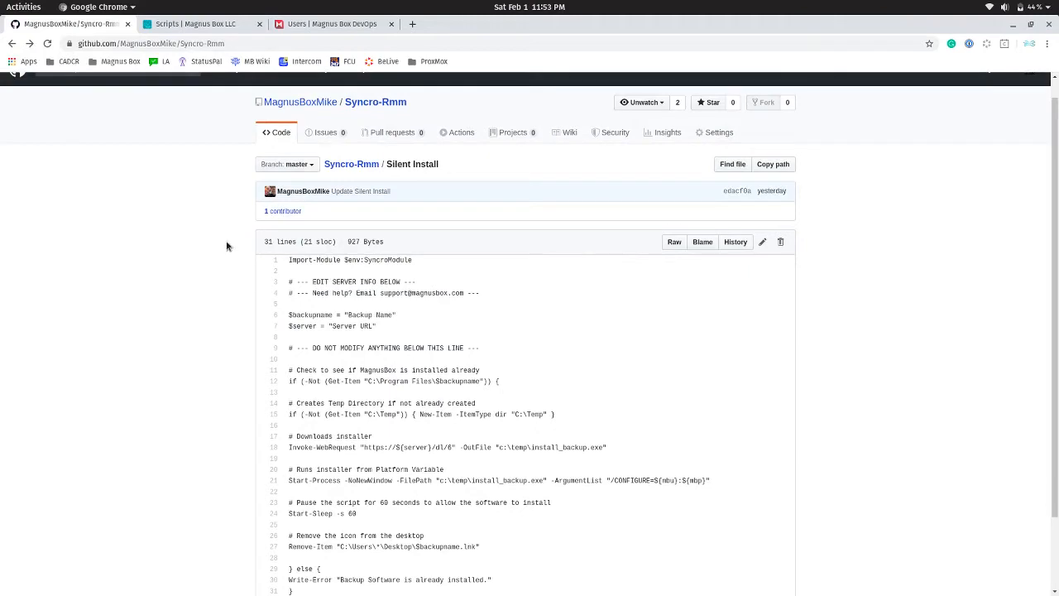
pyautogui.hotkey('alt', 'Left')
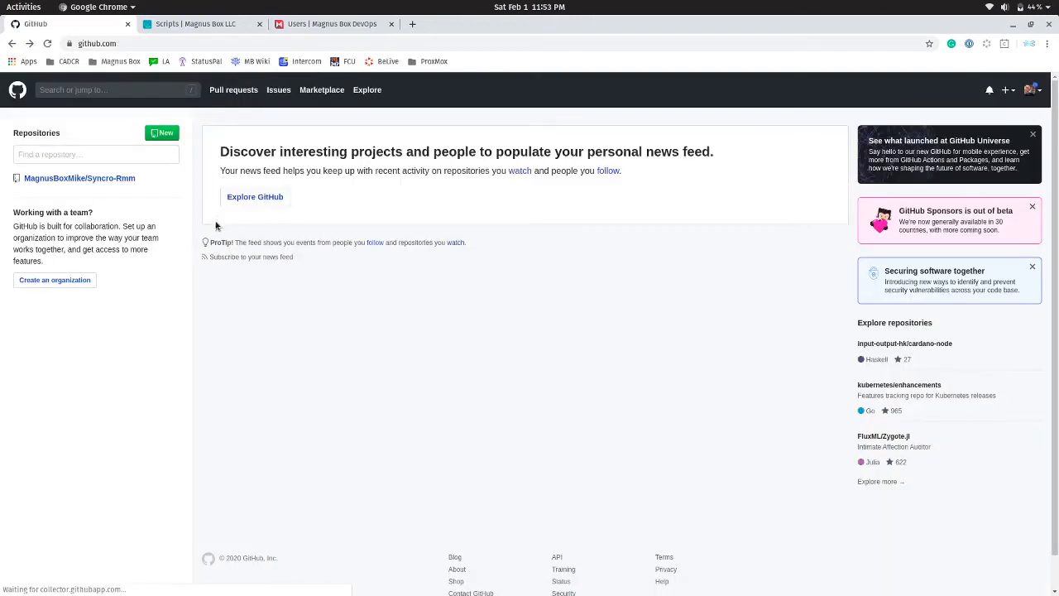
pyautogui.click(104, 180)
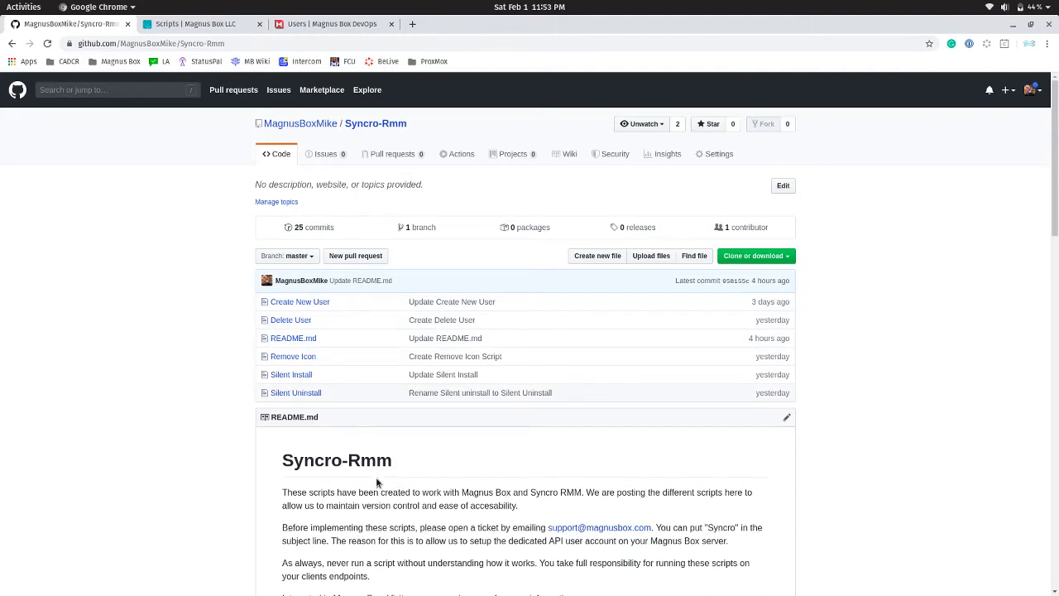
# Step: Open the Silent Install script in the repository and display its raw text
pyautogui.click(291, 374)
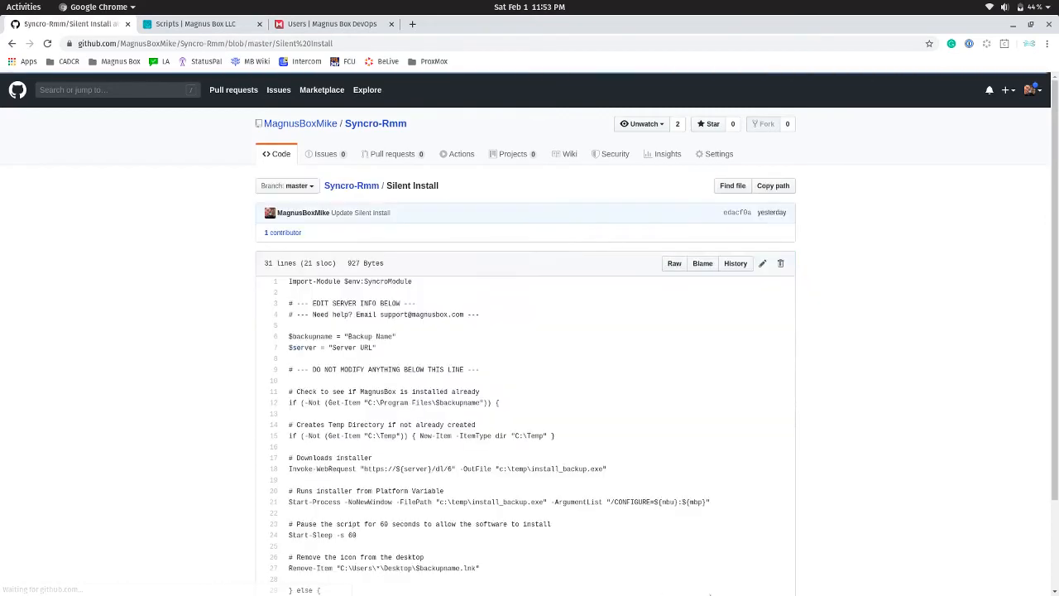
pyautogui.scroll(-3, 548, 542)
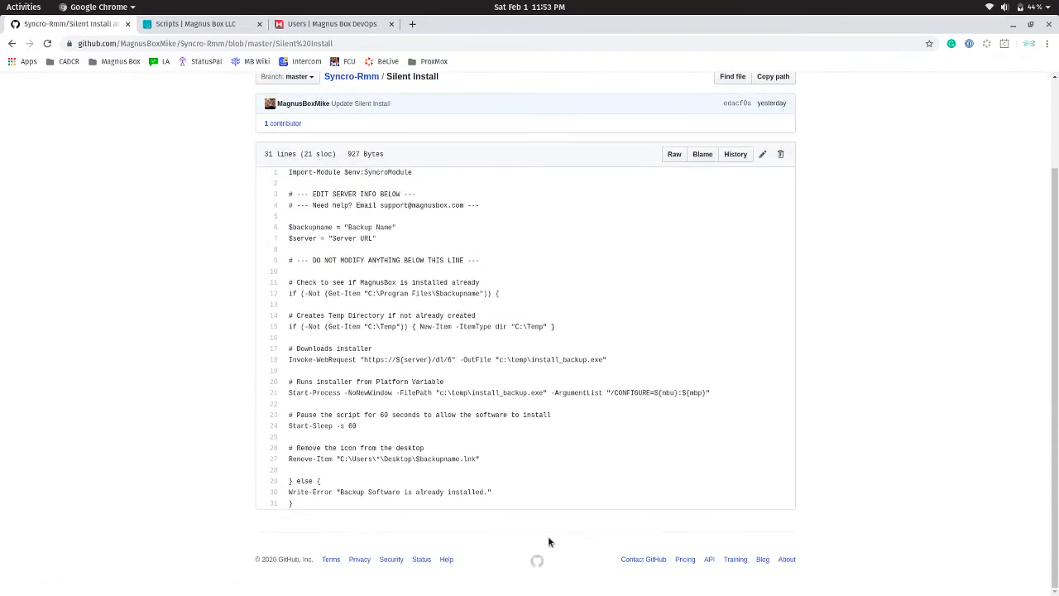
pyautogui.click(674, 155)
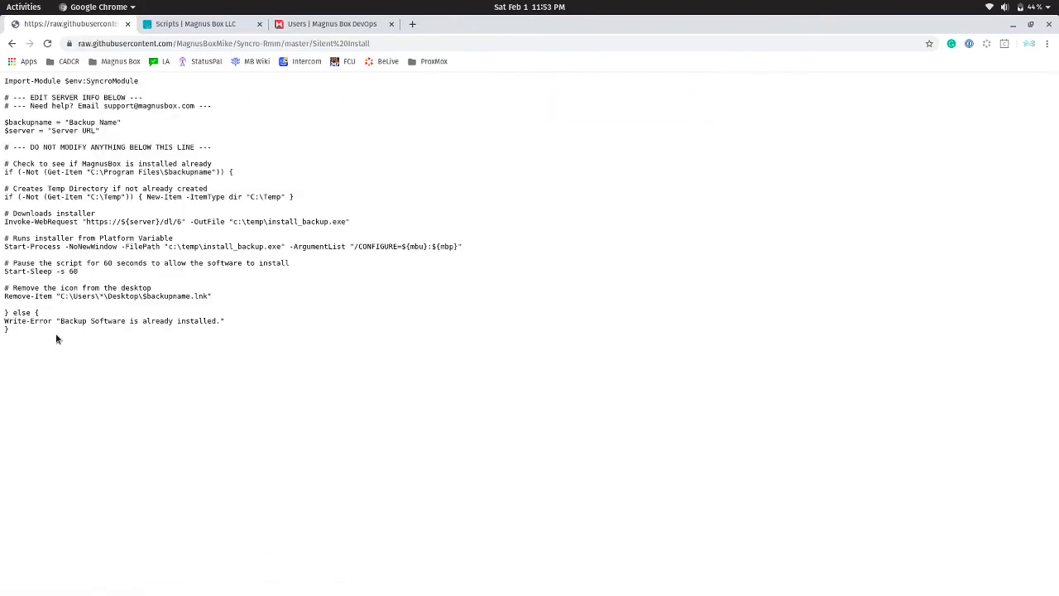
# Step: Copy the entire raw Silent Install script from GitHub and paste it into the script body of the new Syncro script
pyautogui.moveTo(37, 335); pyautogui.dragTo(2, 81)
pyautogui.hotkey('ctrl', 'c')
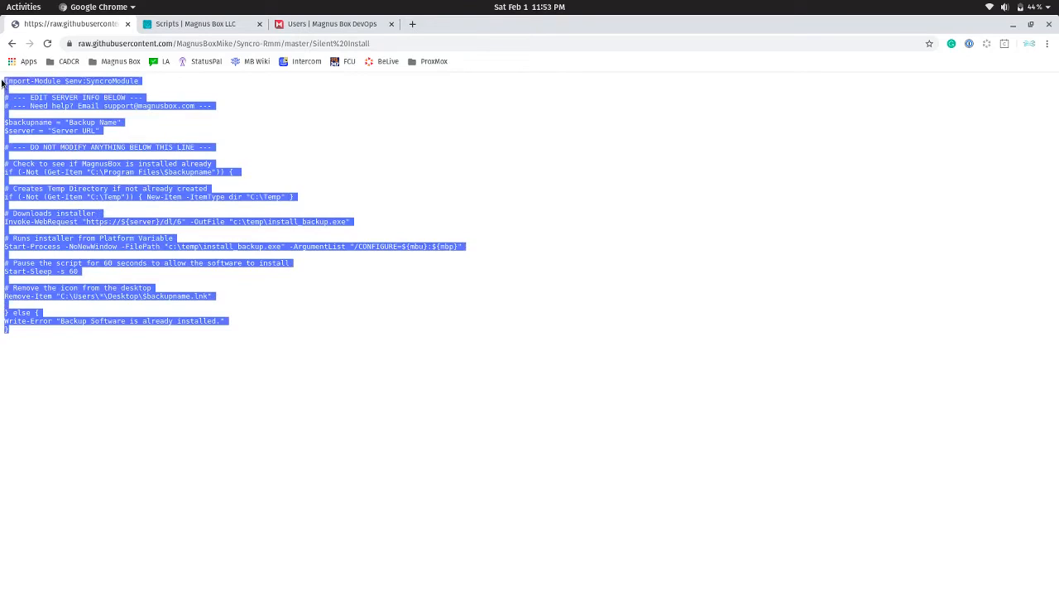
pyautogui.click(198, 24)
pyautogui.scroll(-3, 191, 426)
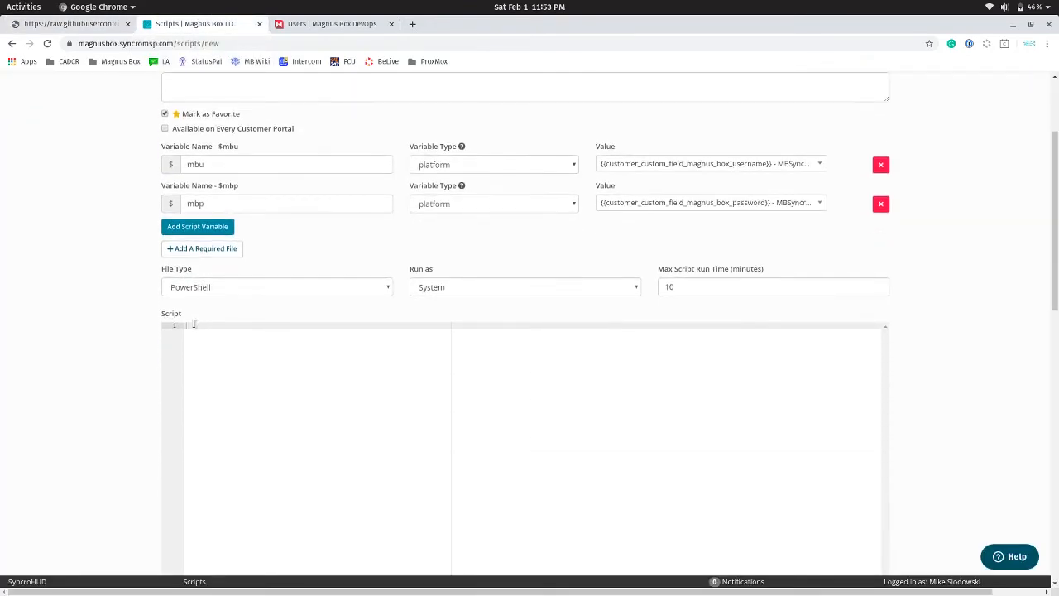
pyautogui.hotkey('ctrl', 'v')
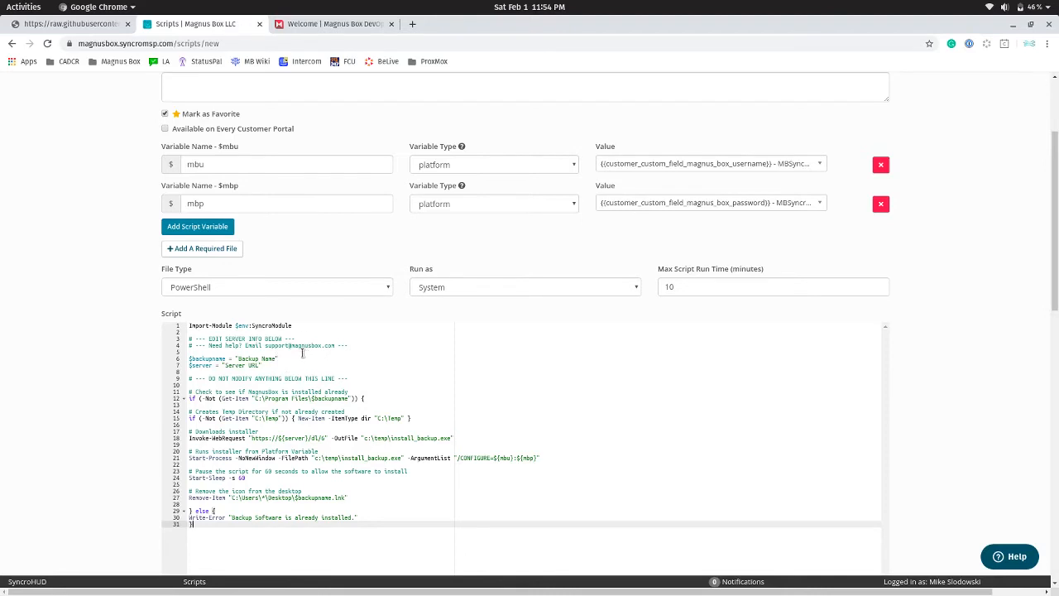
# Step: Set $backupname to "Magnus Box DevOps" and $server to "devops.magnusbox.com", copying the domain from the Magnus Box server page's address
pyautogui.click(276, 358)
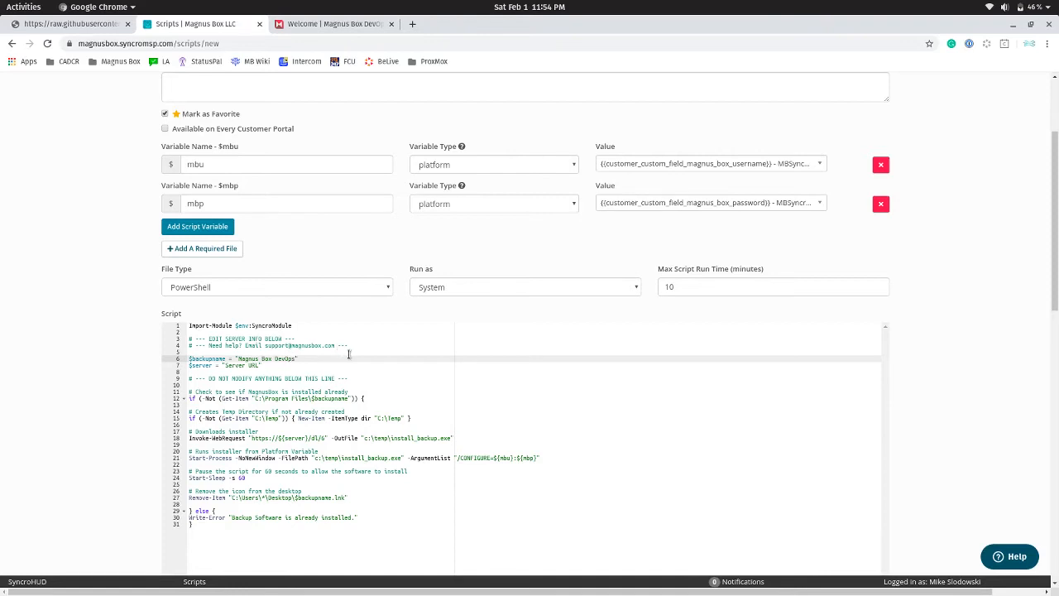
pyautogui.click(257, 365)
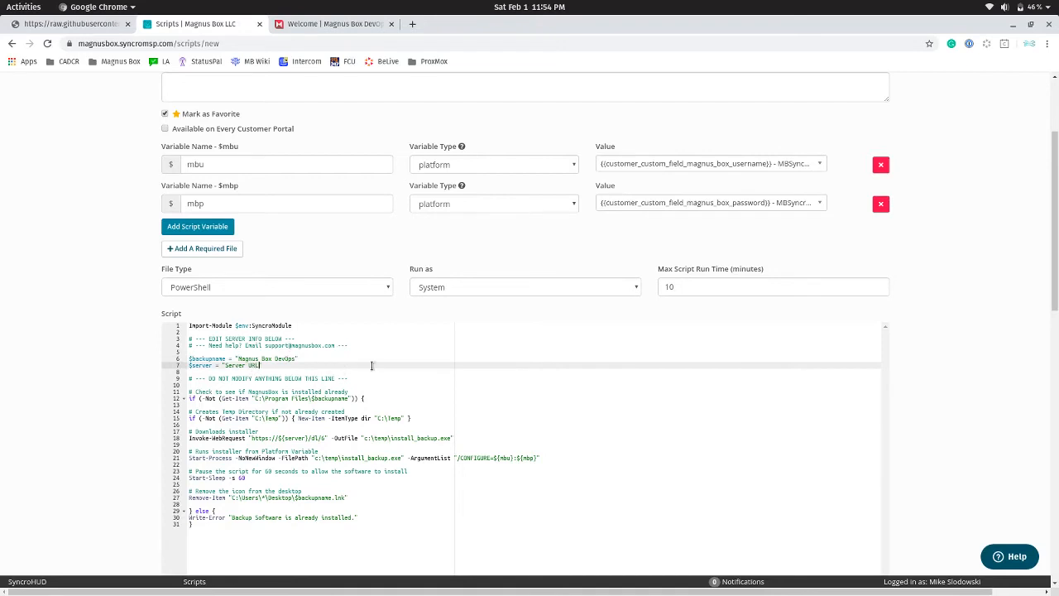
pyautogui.press('BackSpace')
pyautogui.press('BackSpace')
pyautogui.press('BackSpace')
pyautogui.press('BackSpace')
pyautogui.press('BackSpace')
pyautogui.press('BackSpace')
pyautogui.press('BackSpace')
pyautogui.press('BackSpace')
pyautogui.click(333, 24)
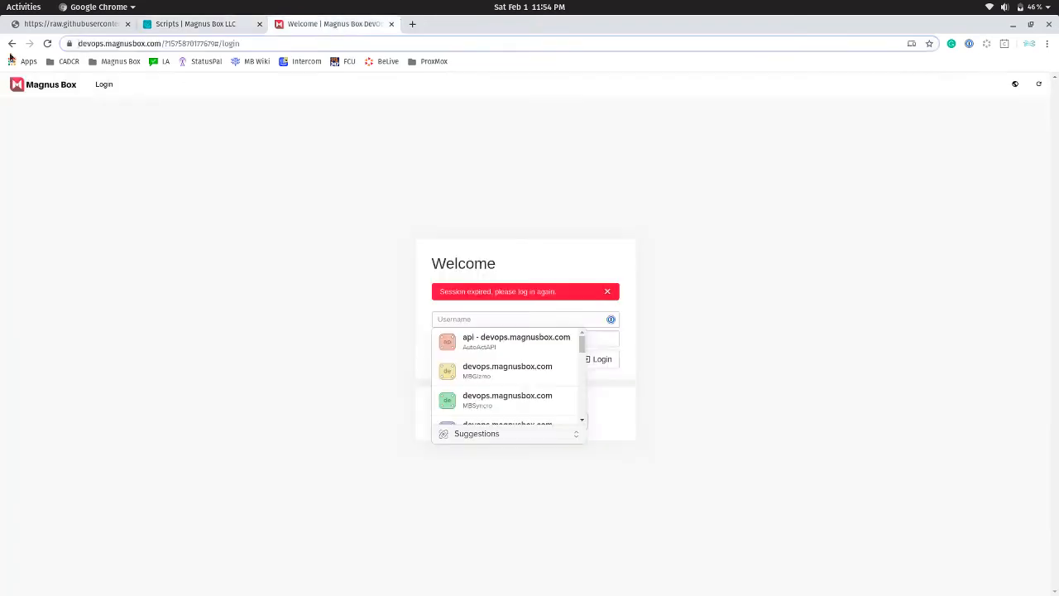
pyautogui.click(158, 47)
pyautogui.moveTo(191, 47); pyautogui.dragTo(107, 46)
pyautogui.hotkey('ctrl', 'c')
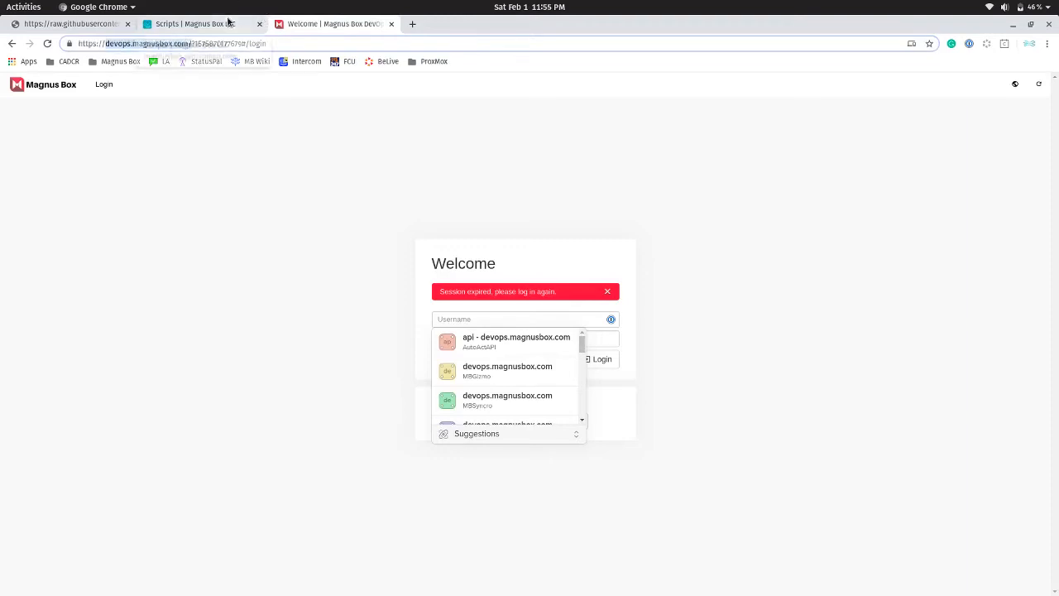
pyautogui.click(229, 25)
pyautogui.hotkey('ctrl', 'v')
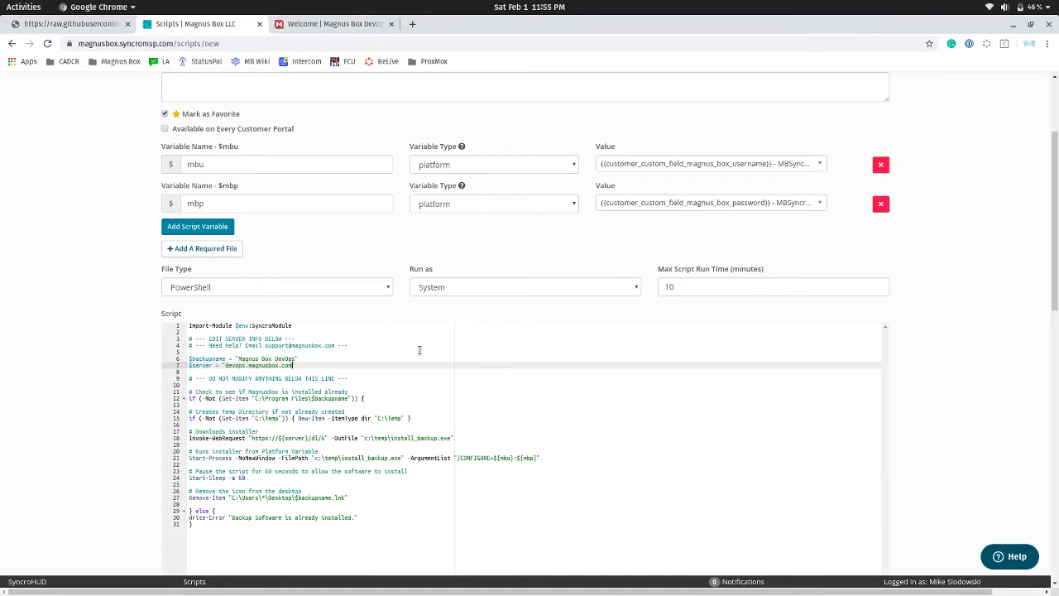
# Step: Review the script's mbu and mbp variables, error message and icon removal lines, and create the script
pyautogui.scroll(-2, 878, 345)
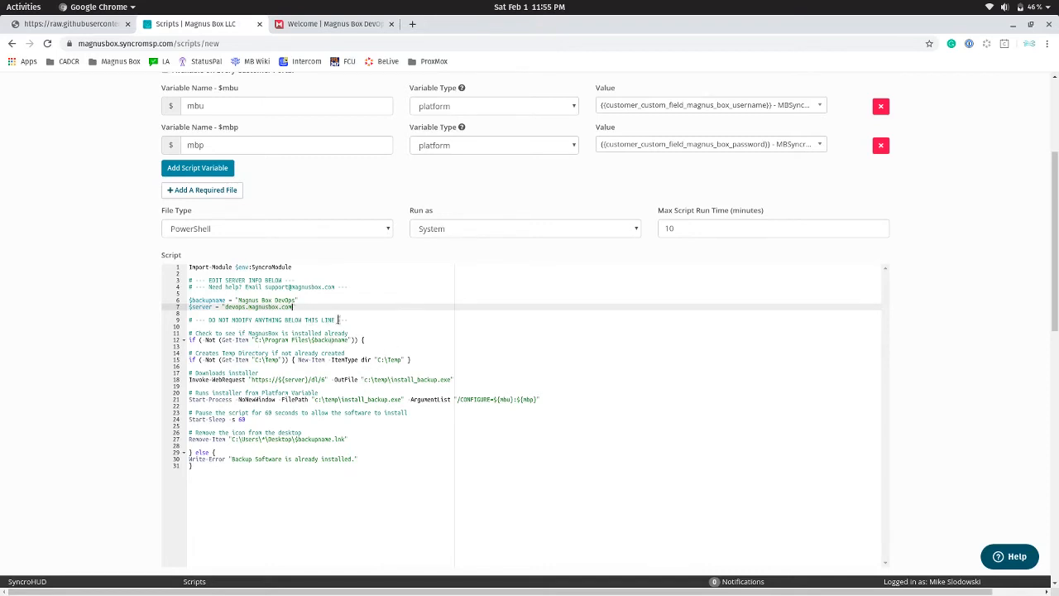
pyautogui.moveTo(232, 459); pyautogui.dragTo(352, 458)
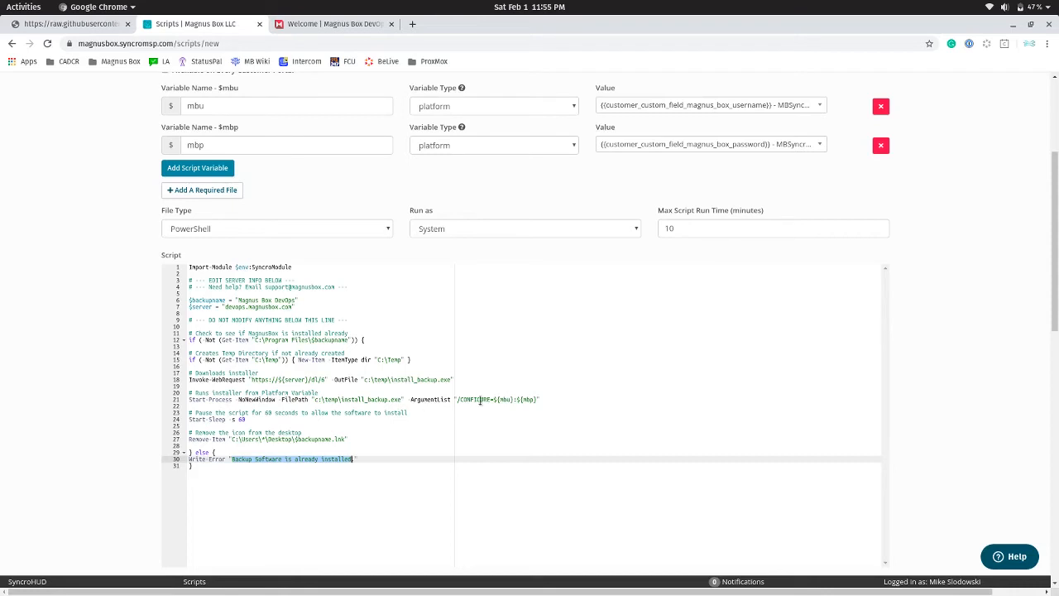
pyautogui.moveTo(220, 106); pyautogui.dragTo(184, 108)
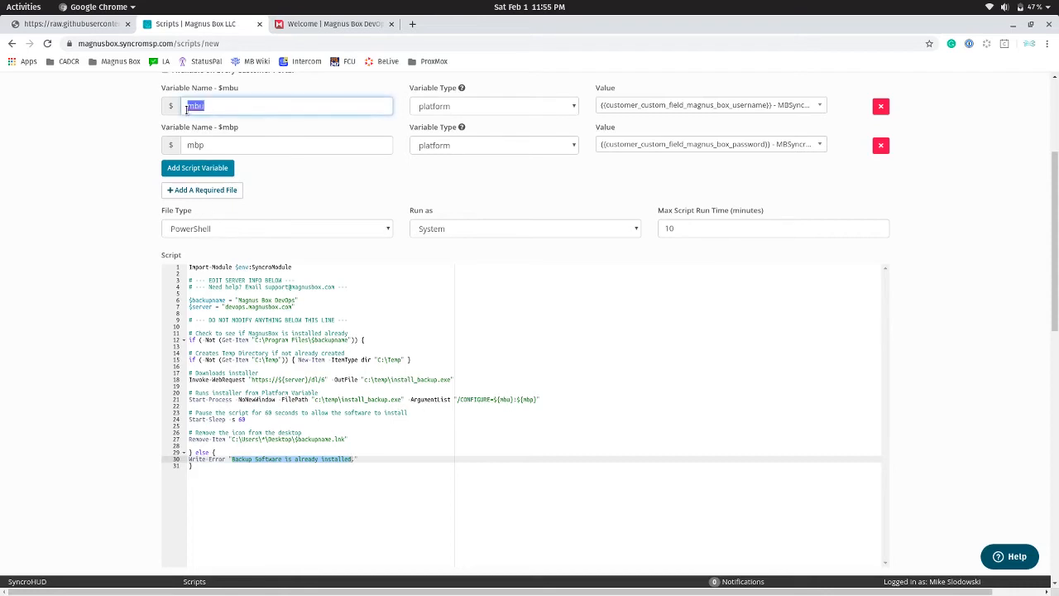
pyautogui.moveTo(207, 145); pyautogui.dragTo(182, 144)
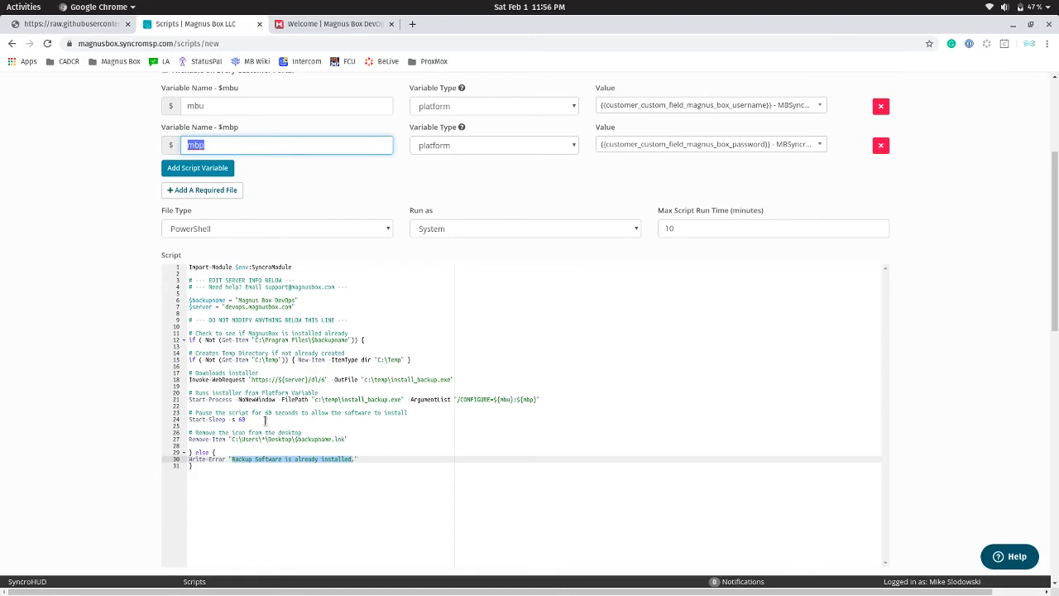
pyautogui.moveTo(351, 440); pyautogui.dragTo(190, 431)
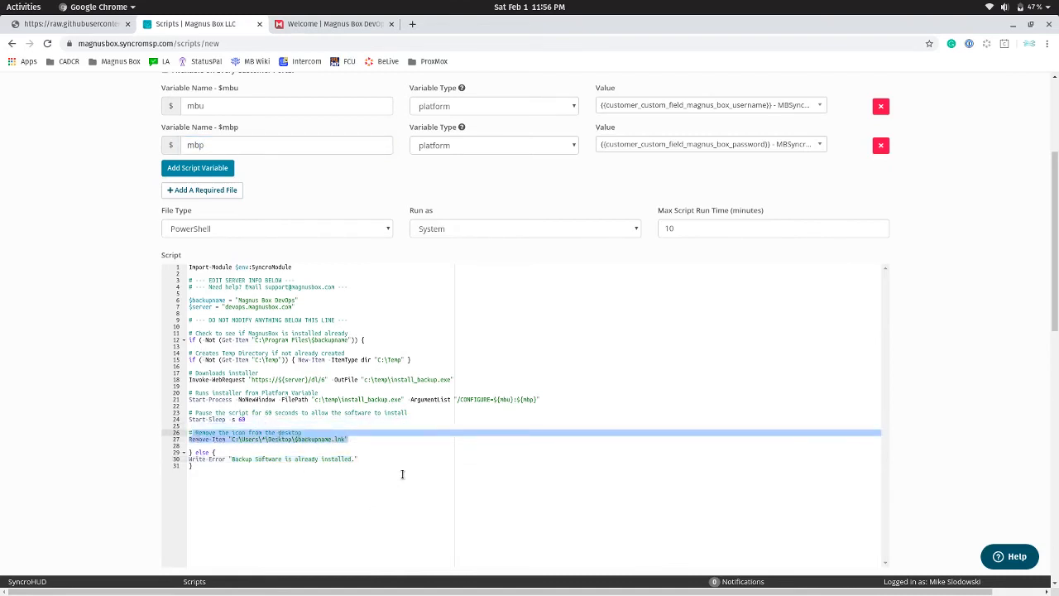
pyautogui.scroll(-2, 402, 474)
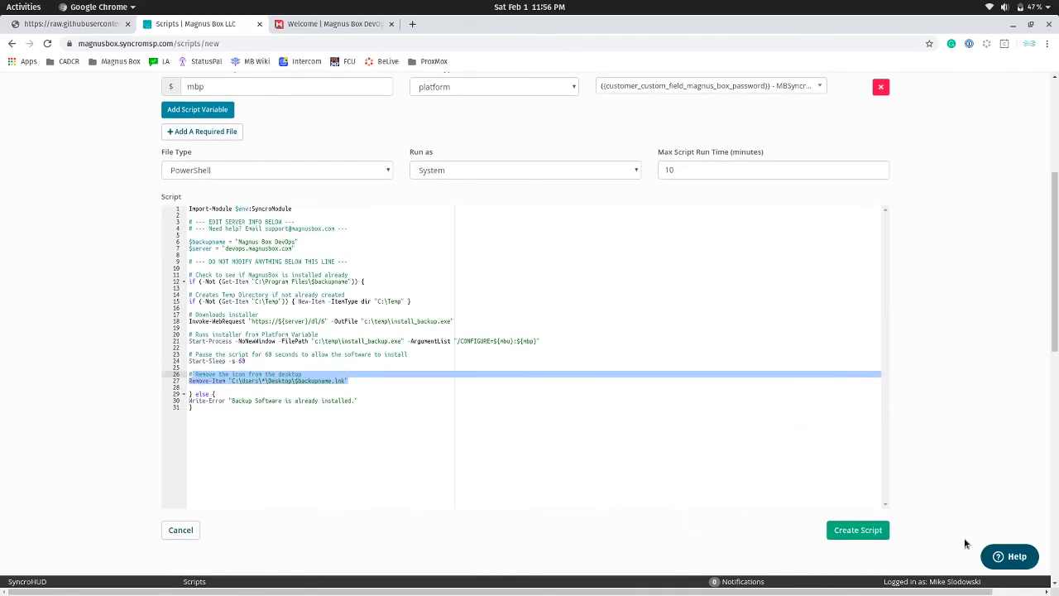
pyautogui.click(857, 533)
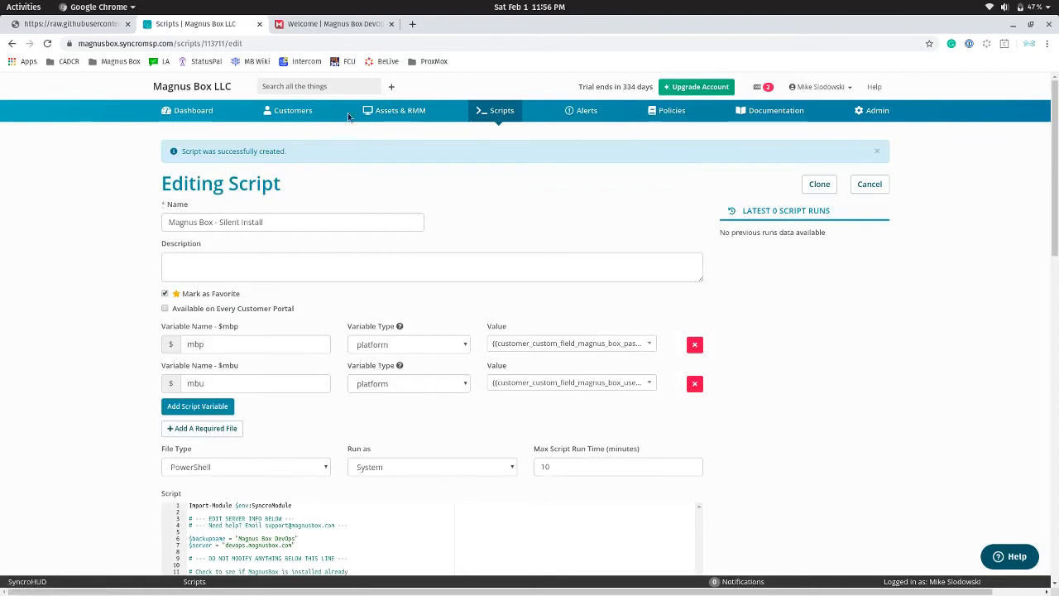
# Step: Switch to the Magnus Box server, log in with the saved credentials and the two-factor verification code, and open the user list
pyautogui.click(335, 24)
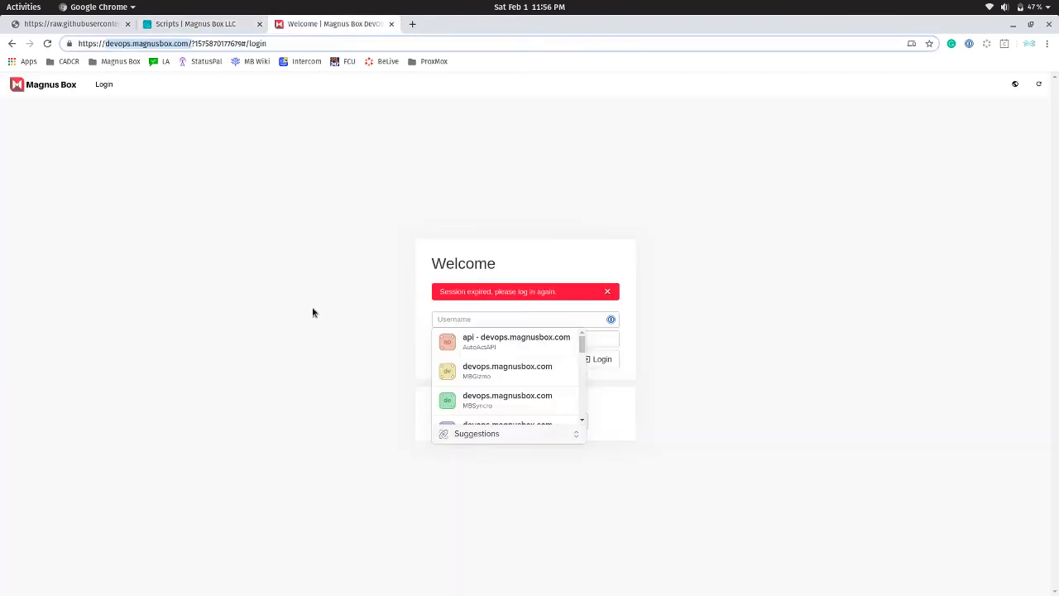
pyautogui.click(571, 369)
pyautogui.click(598, 359)
pyautogui.hotkey('ctrl', 'v')
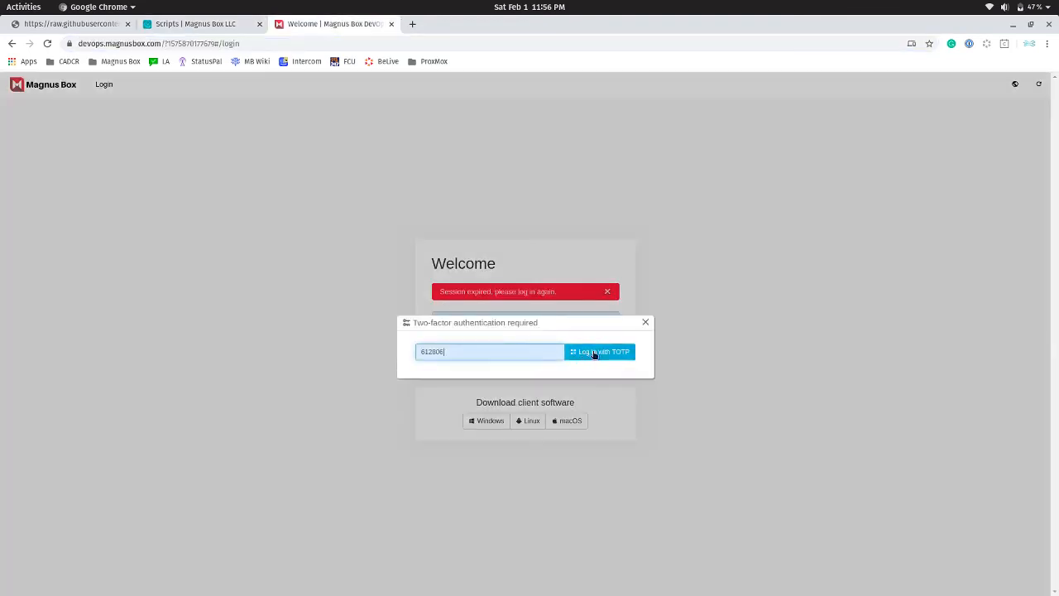
pyautogui.click(600, 352)
pyautogui.click(113, 84)
pyautogui.click(113, 105)
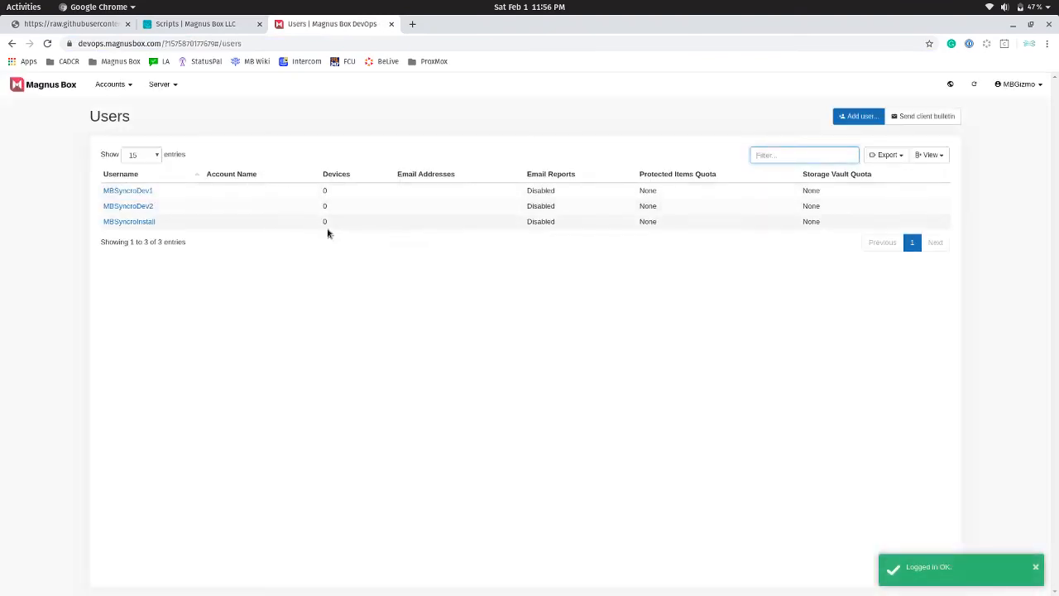
# Step: Switch to Syncro, open the asset list and select all four assets
pyautogui.click(168, 21)
pyautogui.click(411, 112)
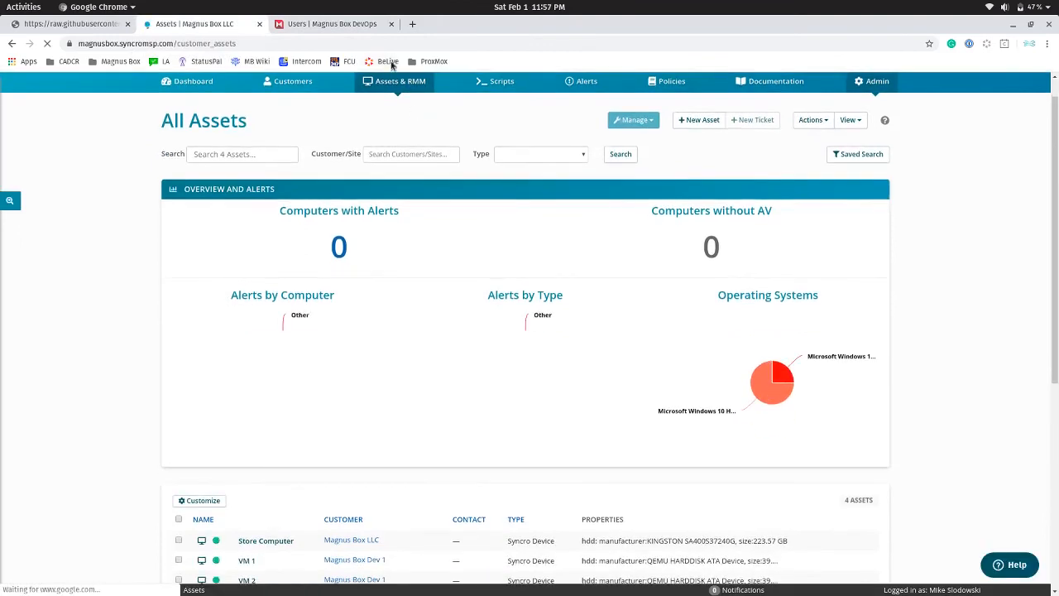
pyautogui.scroll(-4, 342, 243)
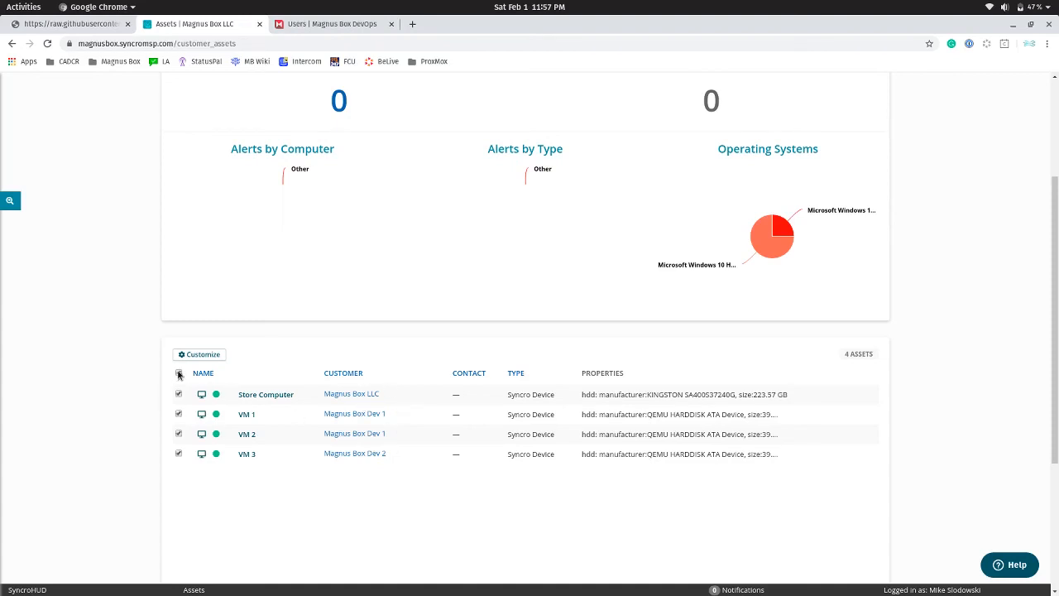
pyautogui.scroll(4, 497, 345)
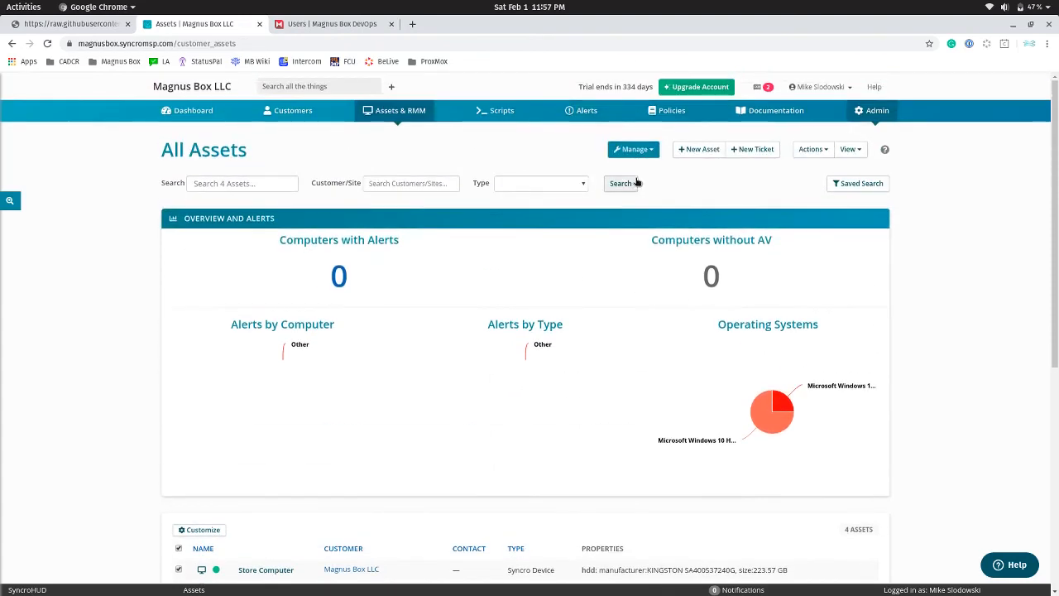
# Step: Run the Magnus Box - Silent Install script on the selected assets once, with the timing set to Run Now
pyautogui.click(641, 151)
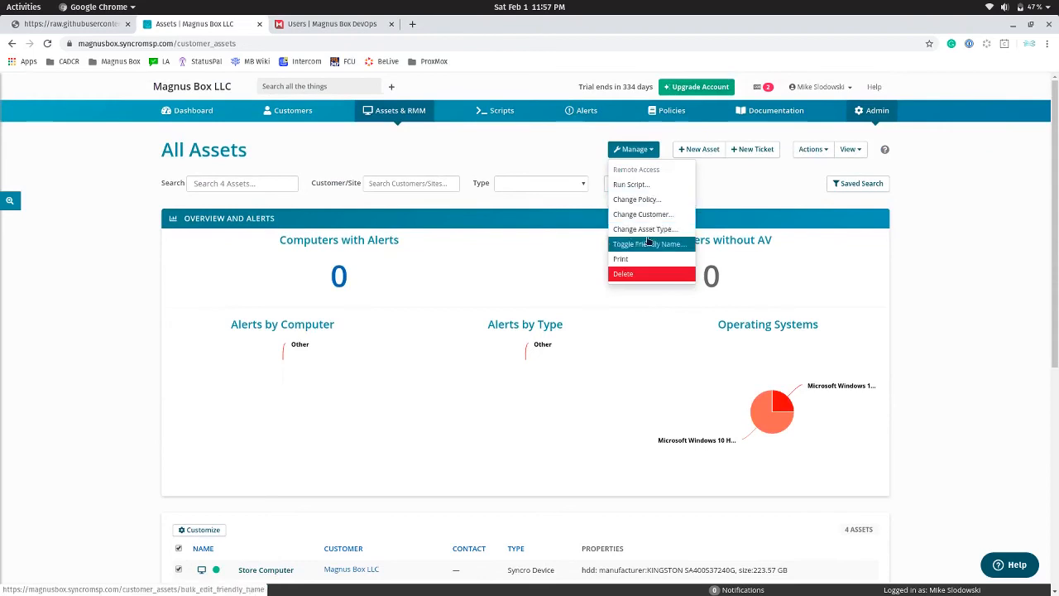
pyautogui.click(654, 184)
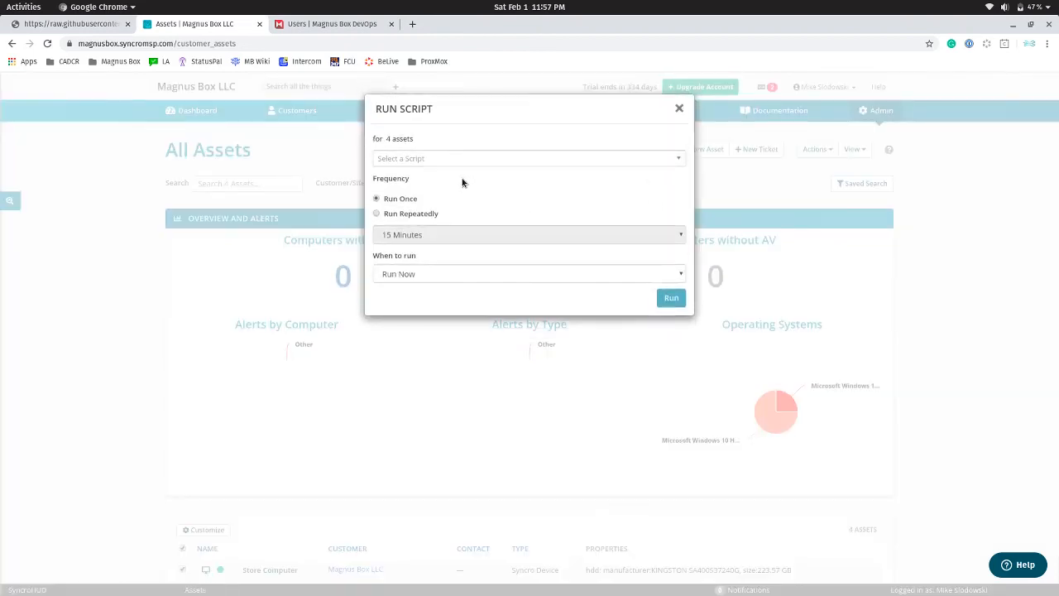
pyautogui.click(468, 162)
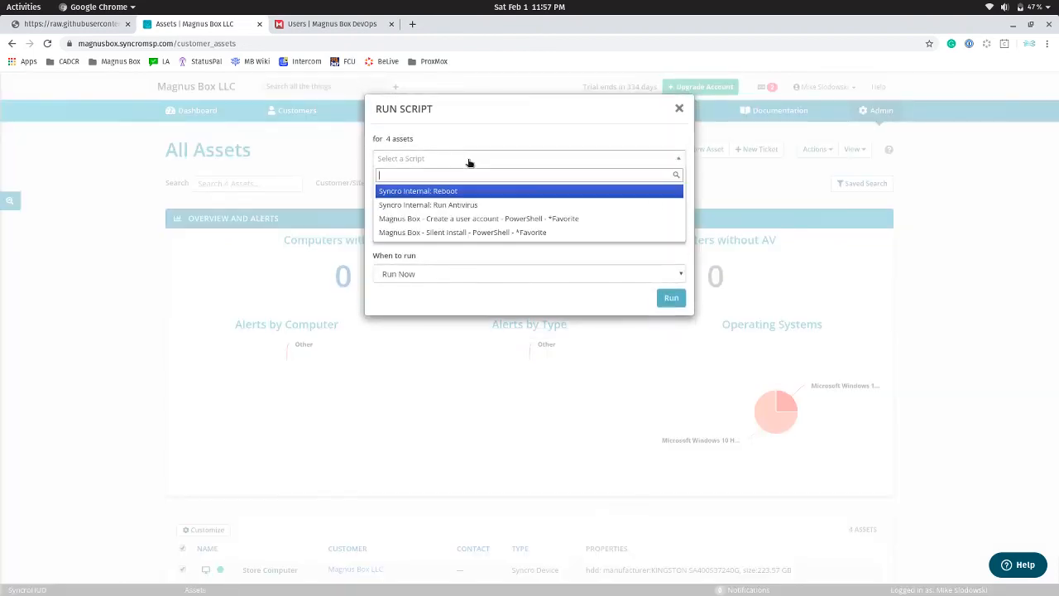
pyautogui.click(499, 233)
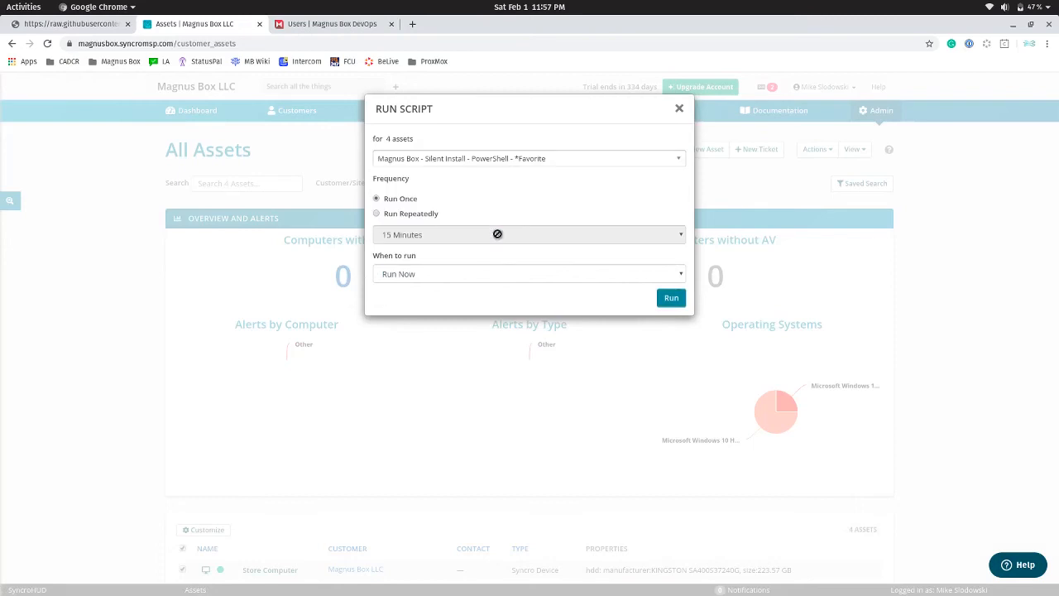
pyautogui.click(683, 302)
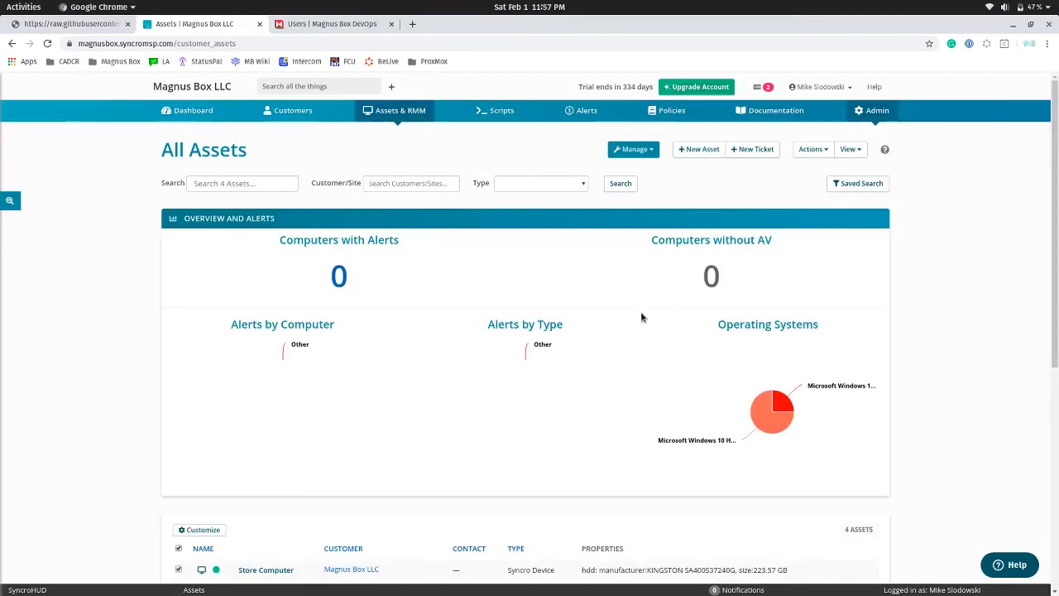
# Step: Check the Magnus Box users' device counts, and open the Magnus Box DevOps client on VM 1 through its Syncro Live session
pyautogui.click(327, 24)
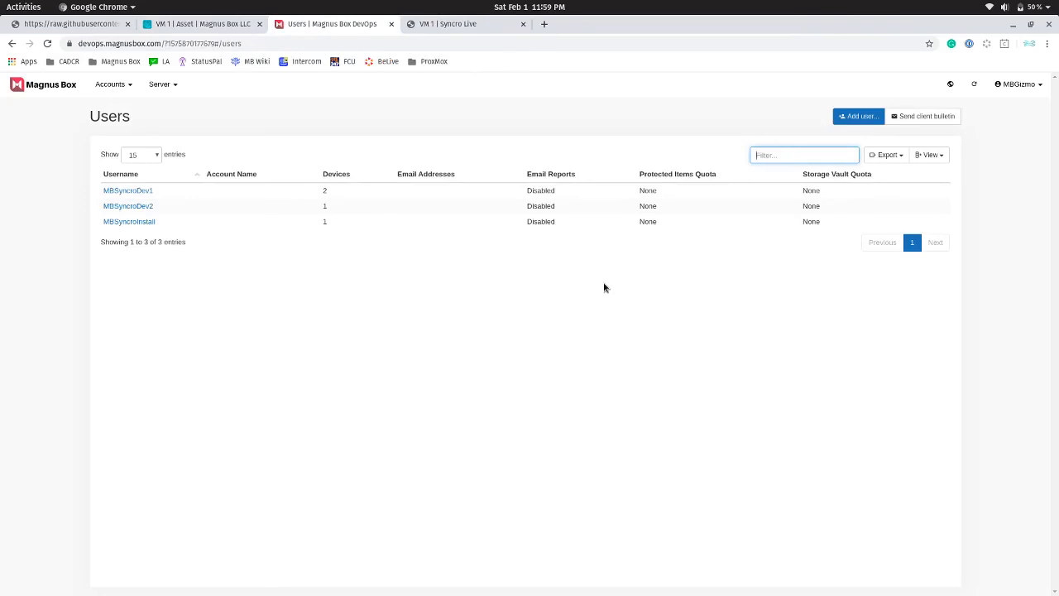
pyautogui.click(454, 30)
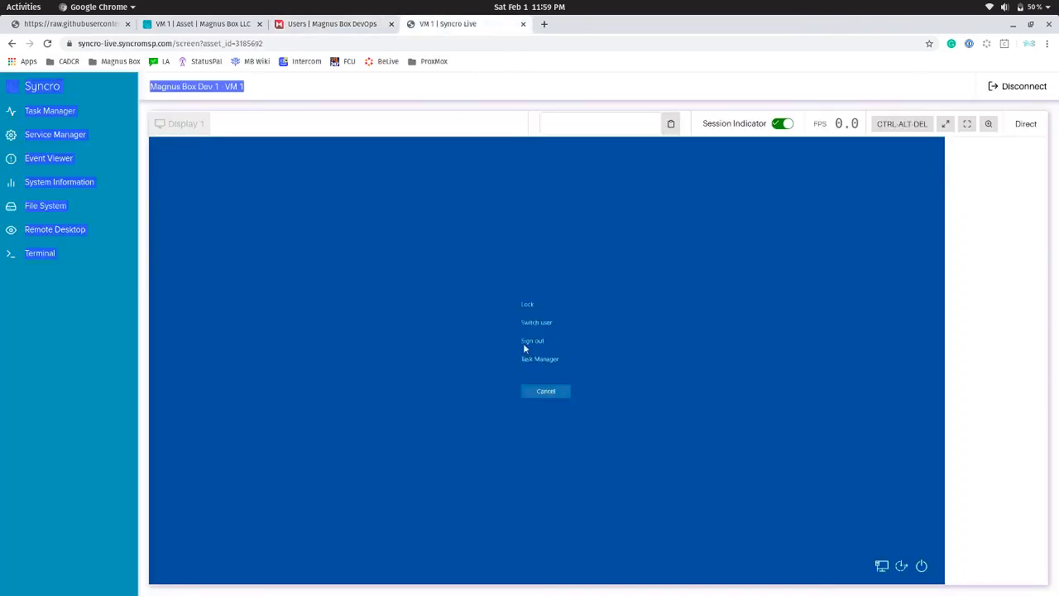
pyautogui.click(543, 395)
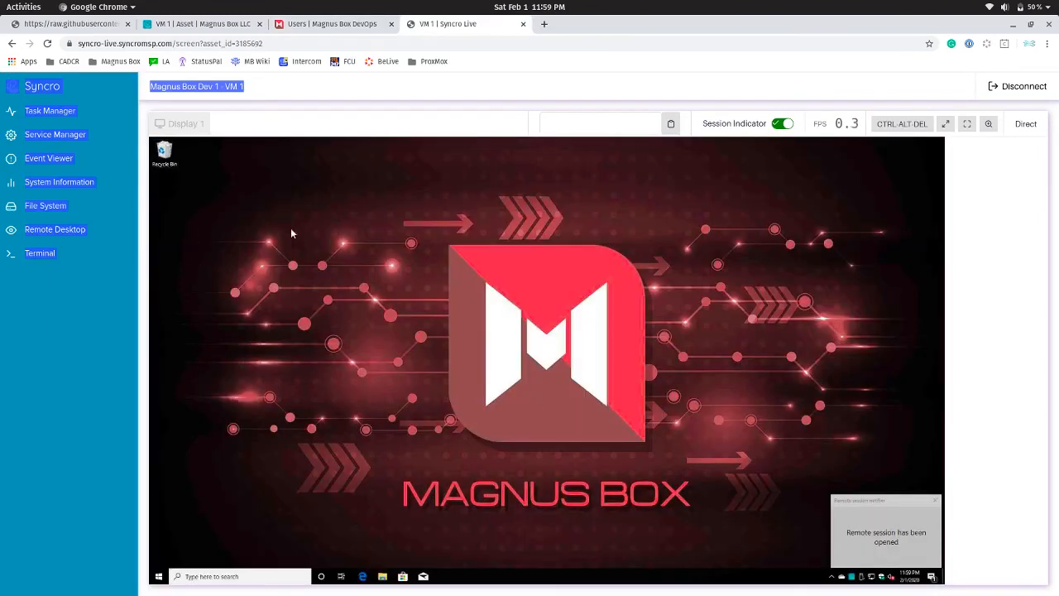
pyautogui.click(831, 575)
pyautogui.moveTo(831, 560); pyautogui.dragTo(838, 579)
pyautogui.click(832, 576)
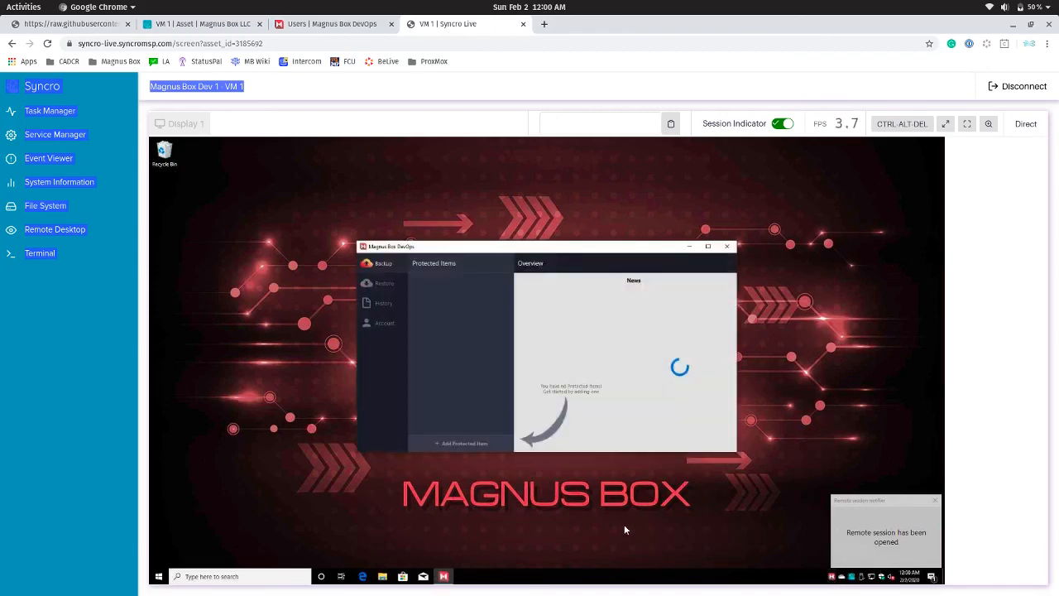
# Step: Rename the MBSyncroDev1 user's device DESKTOP-B0D4INI to DESKTOP-B0D4INI-WRK on the Magnus Box server
pyautogui.click(315, 25)
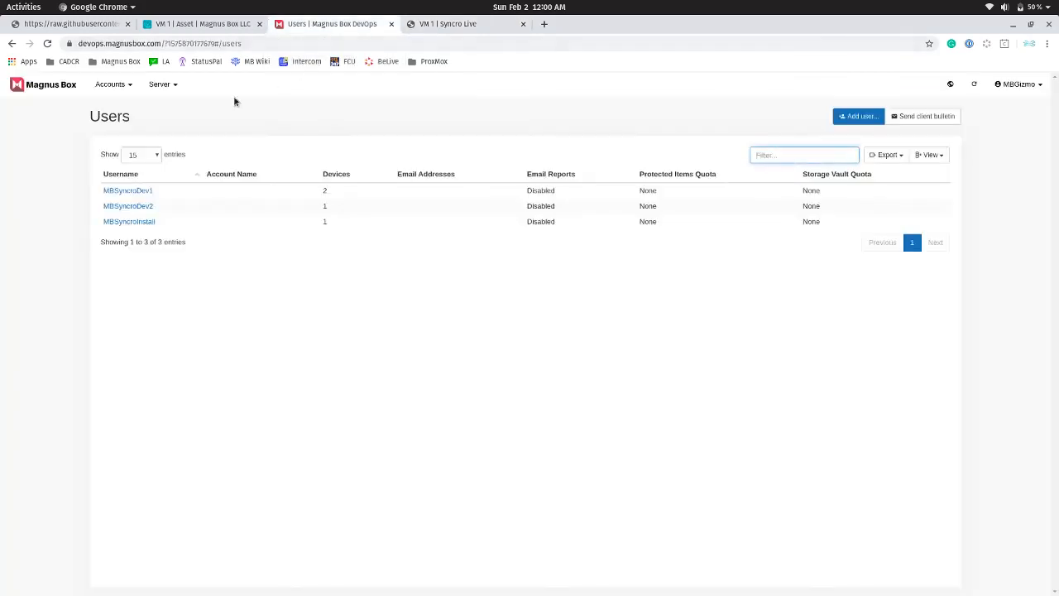
pyautogui.click(135, 190)
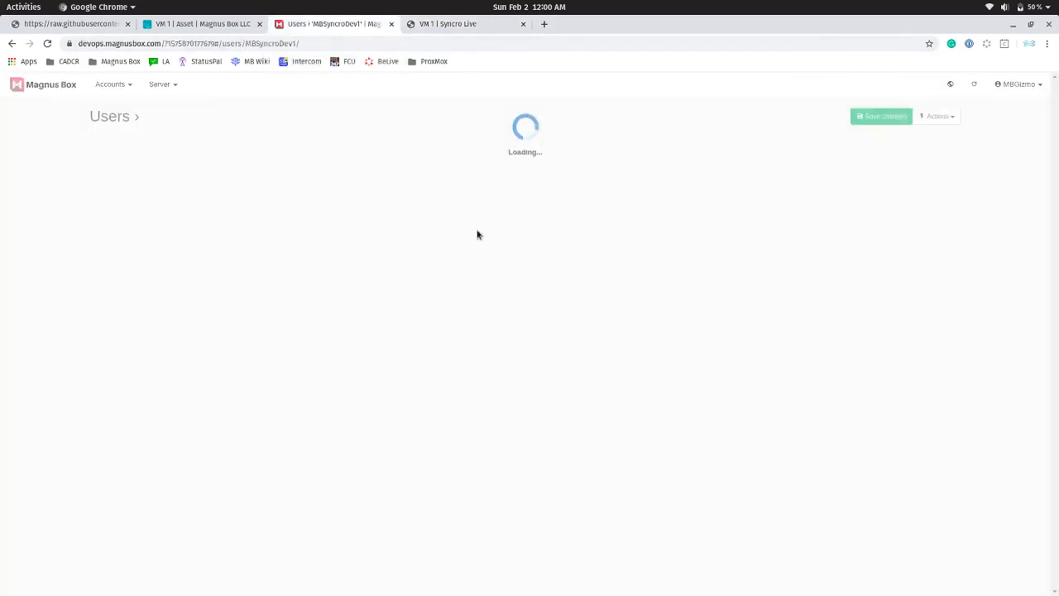
pyautogui.click(346, 146)
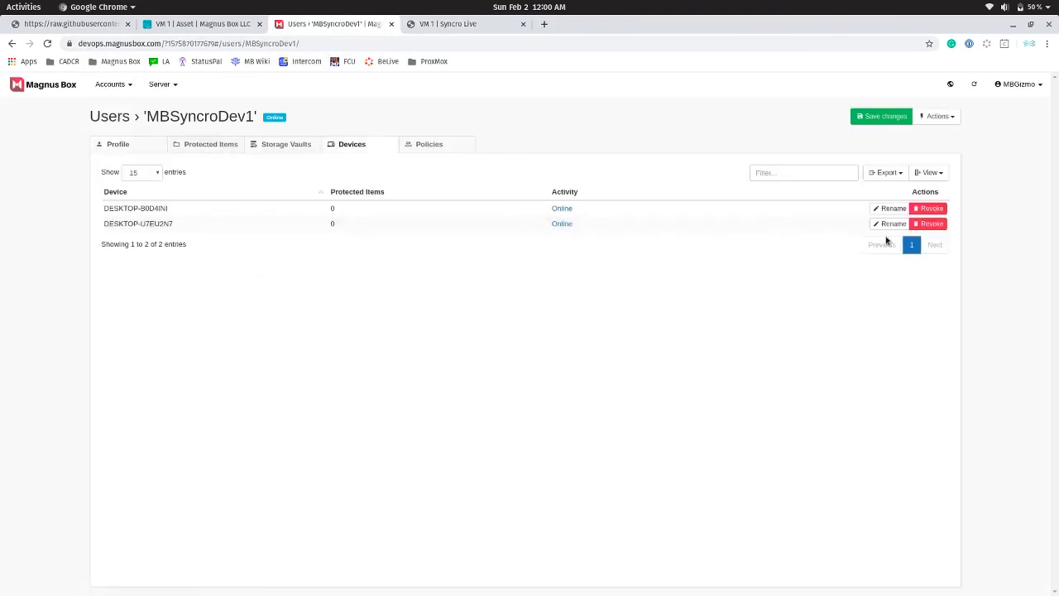
pyautogui.click(890, 209)
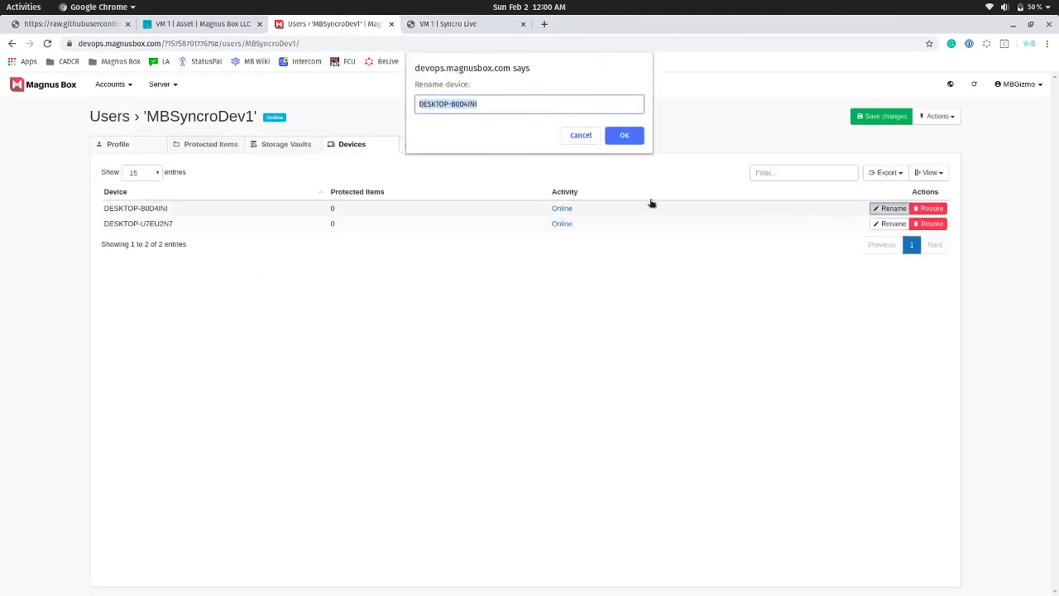
pyautogui.click(537, 106)
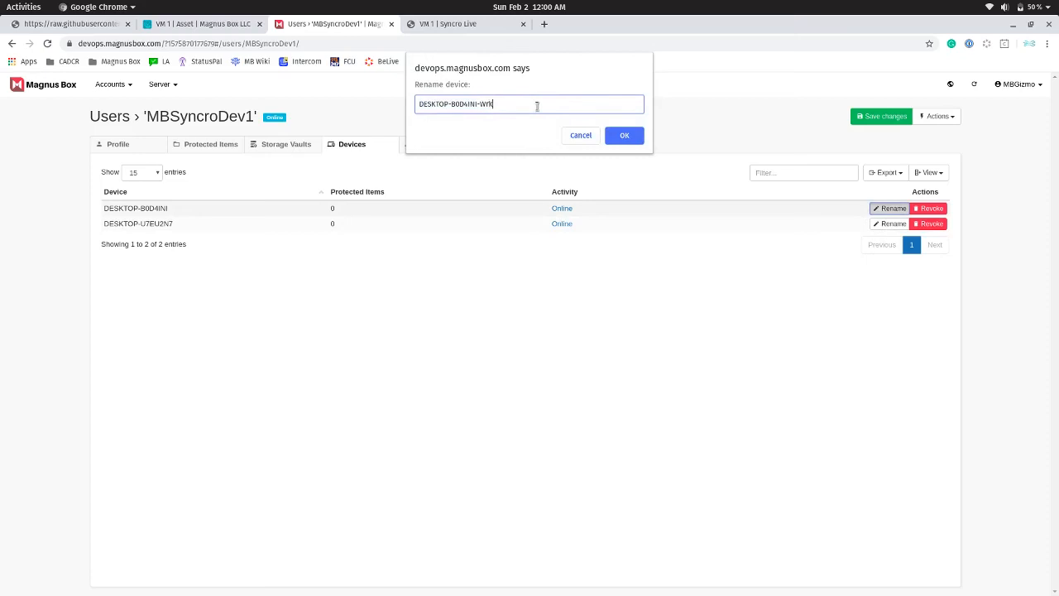
pyautogui.write('-WRK')
pyautogui.press('Return')
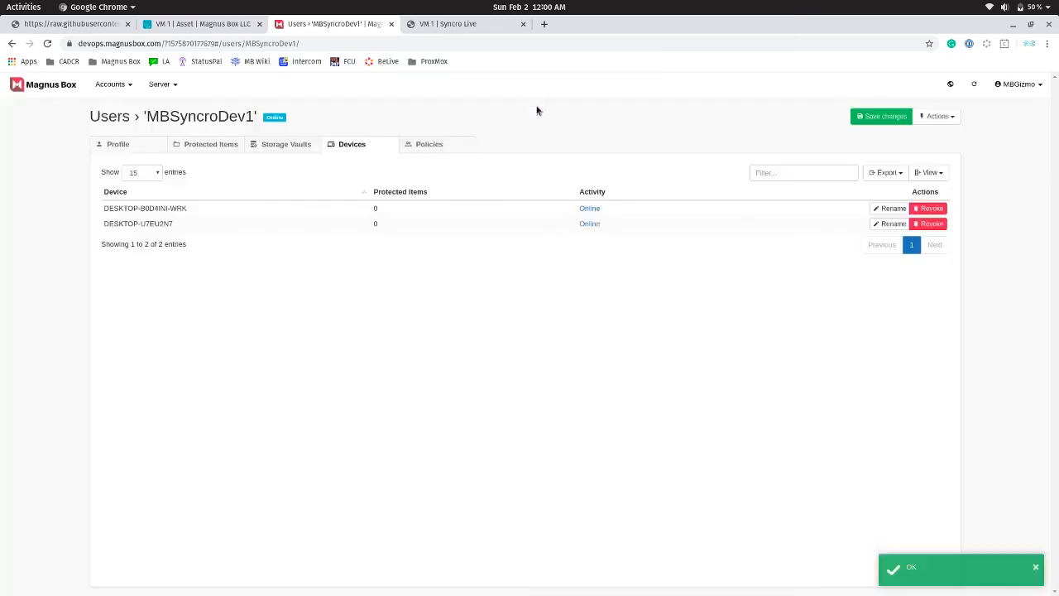
# Step: Open a new protected item for MBSyncroDev1 to view its settings, and switch to the VM 1 asset page in Syncro
pyautogui.click(203, 146)
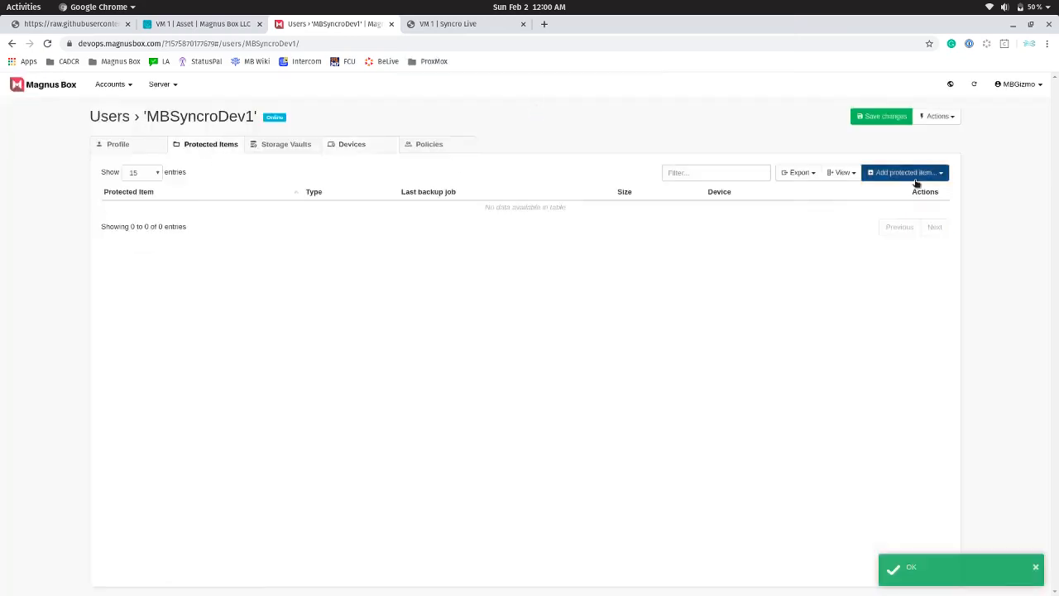
pyautogui.click(916, 174)
pyautogui.click(893, 204)
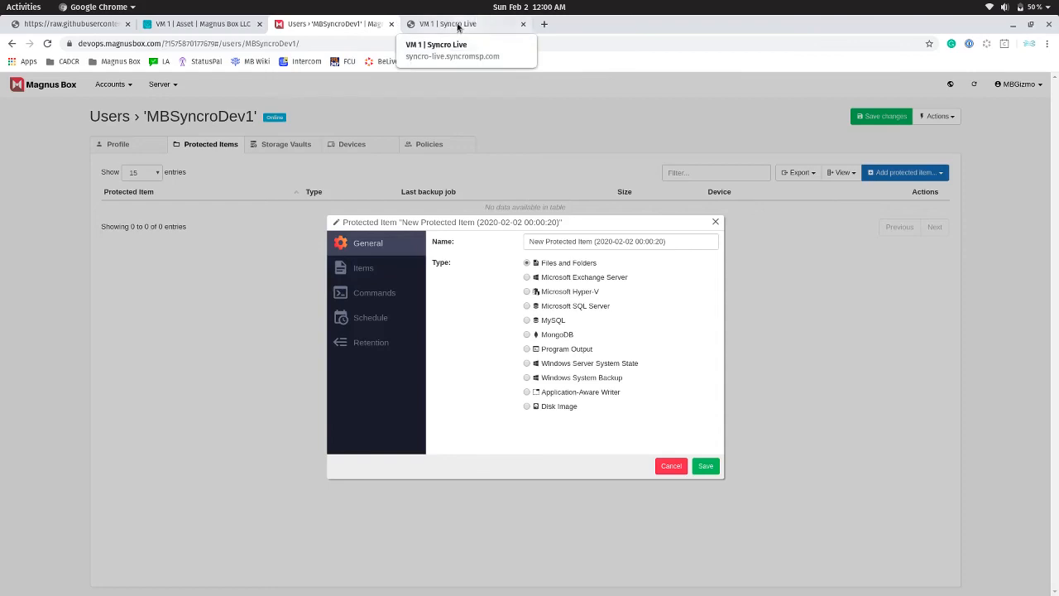
pyautogui.click(203, 23)
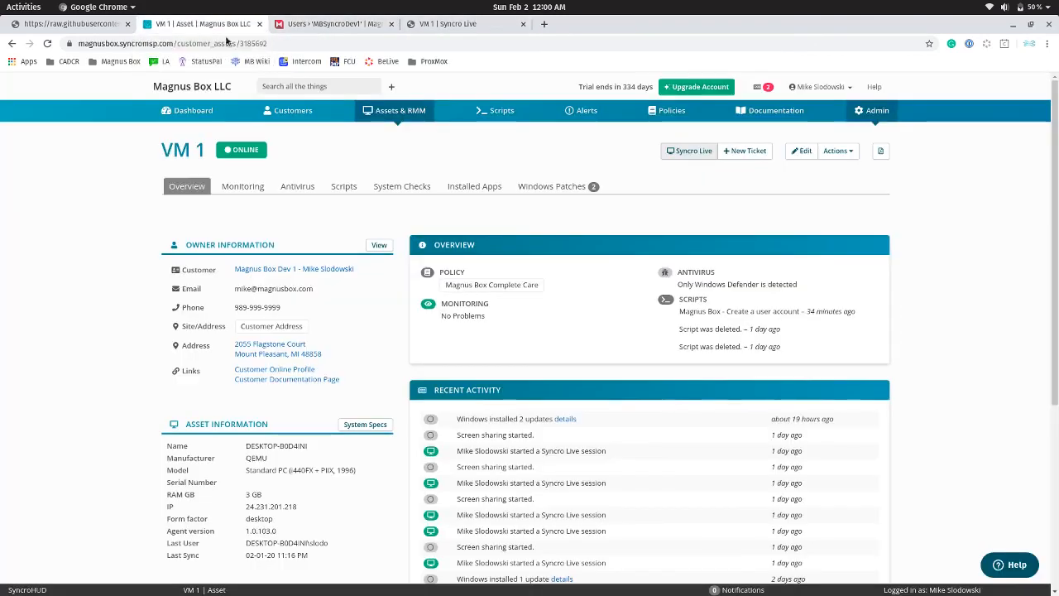